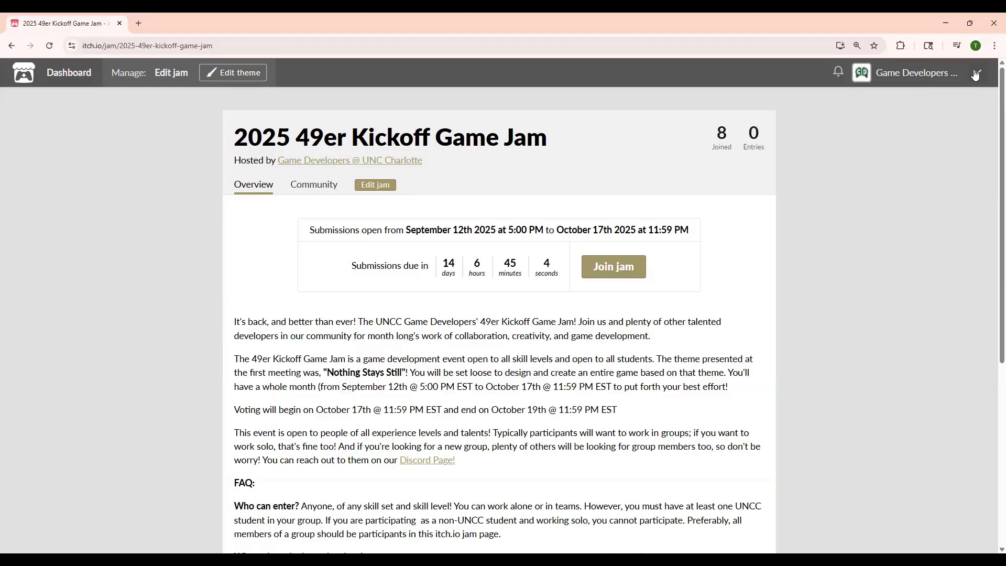
Start uploading a new itch.io project and title it Test, keeping the matching project URL
left_click(977, 71)
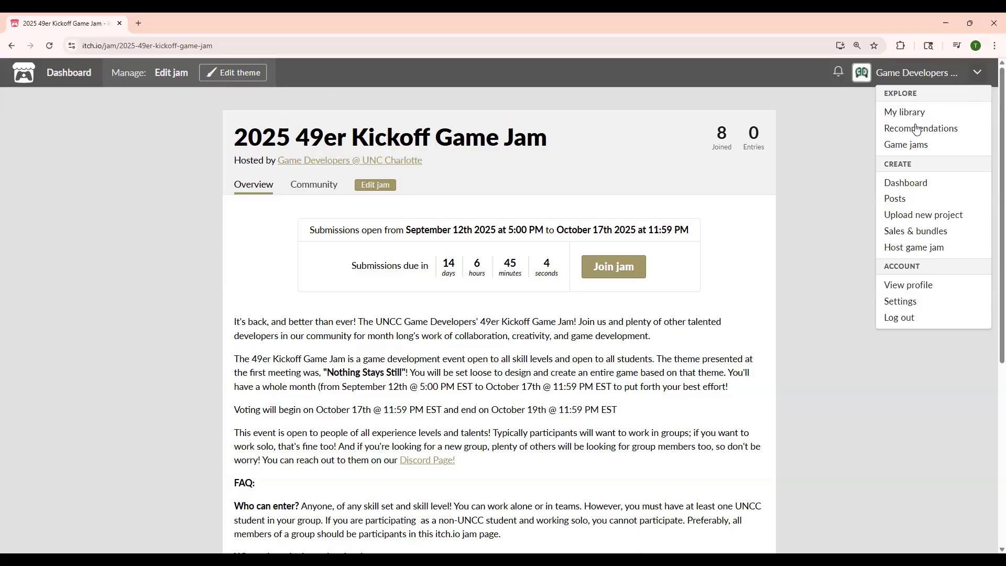
left_click(916, 221)
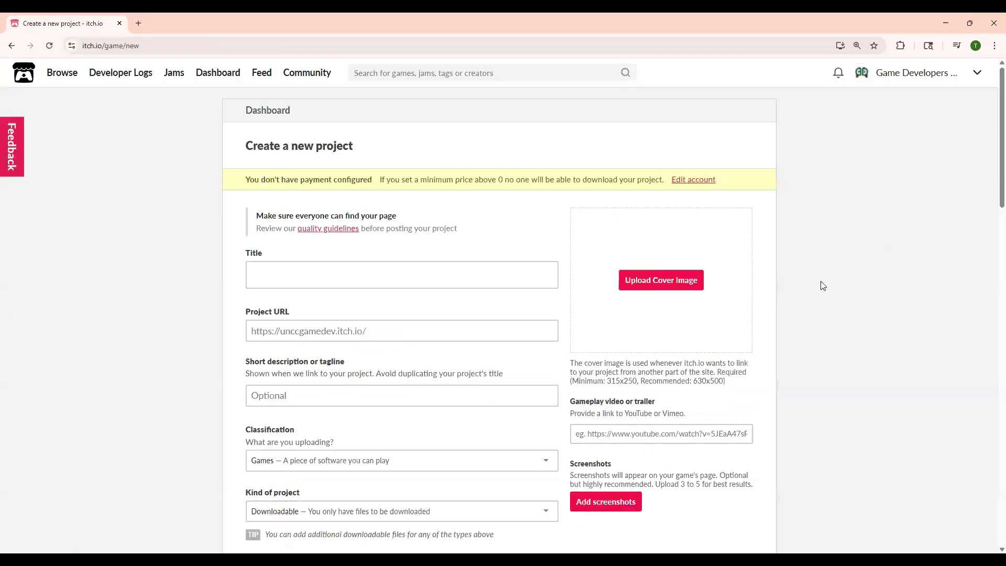
left_click(446, 286)
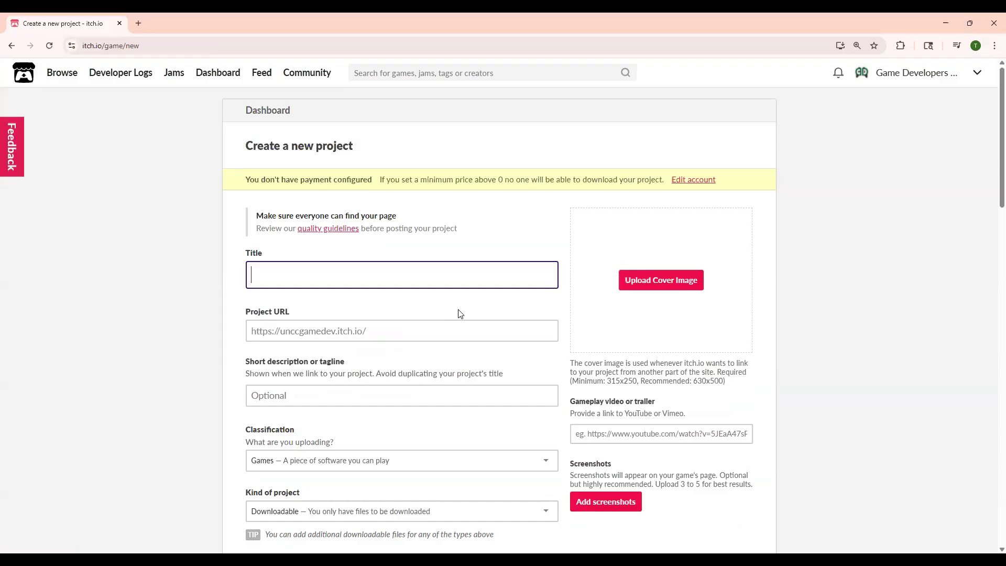
type("Test")
left_click(386, 330)
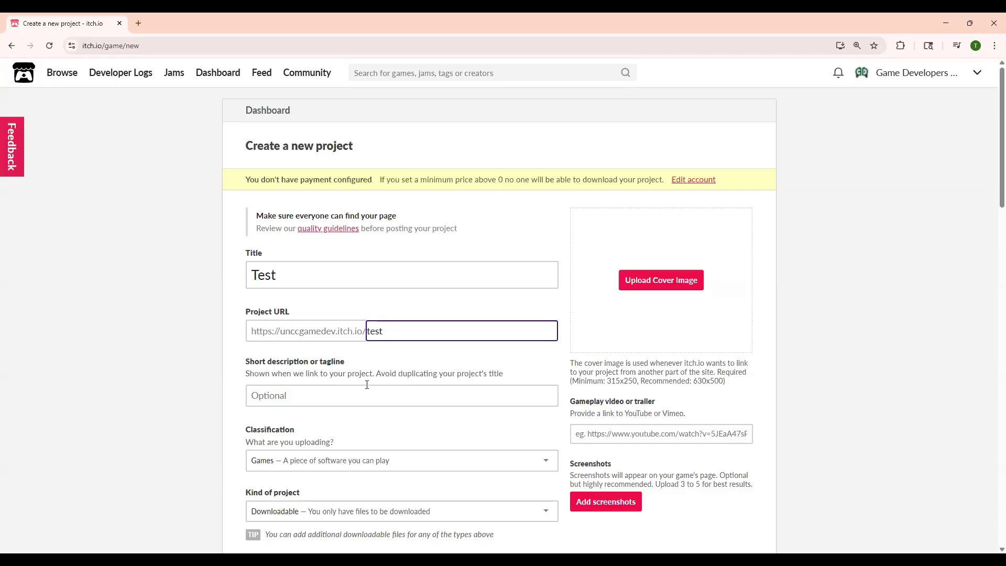
Enter Ignore as the project's short description or tagline
scroll(366, 385, "down", 1)
left_click(336, 348)
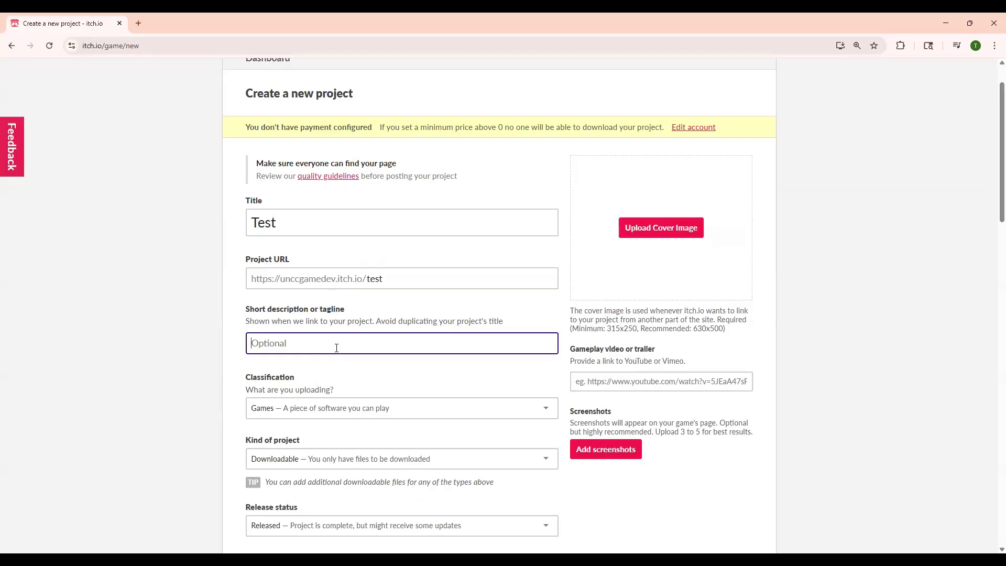
type("lgbn")
key("BackSpace")
key("BackSpace")
type("nore")
Review the available options for the project's classification and kind of project
left_click(310, 407)
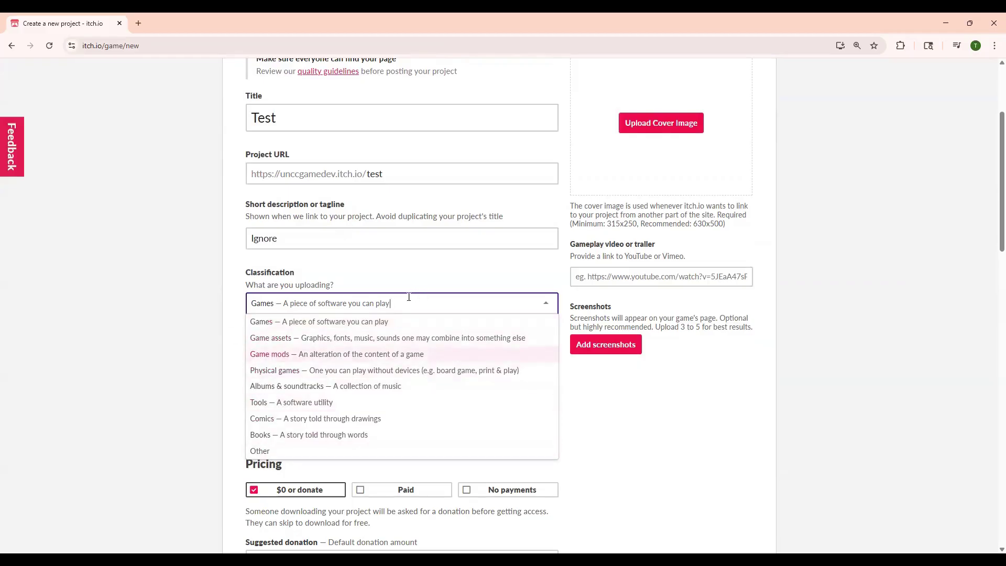
left_click(191, 358)
scroll(220, 346, "down", 1)
left_click(323, 303)
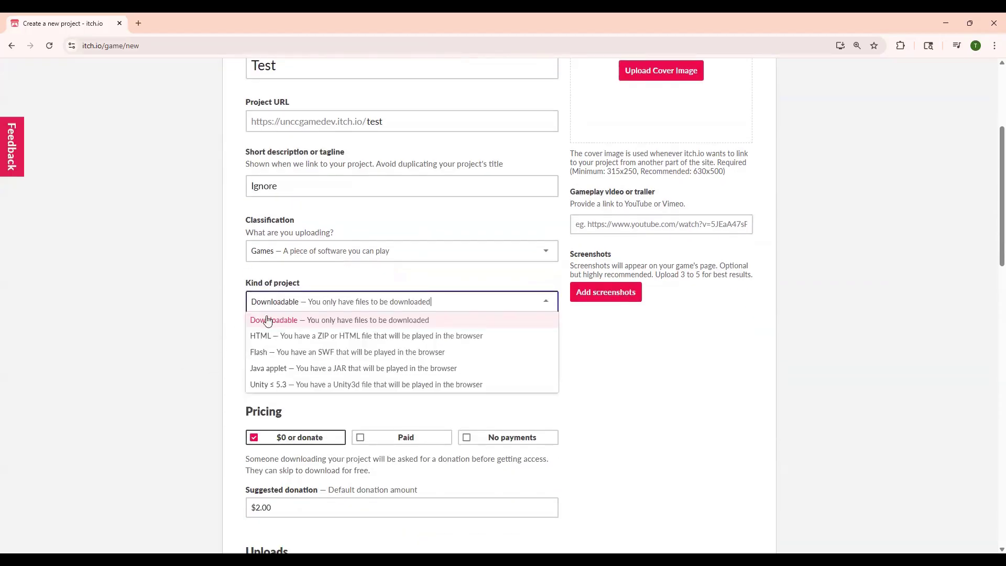
left_click(192, 333)
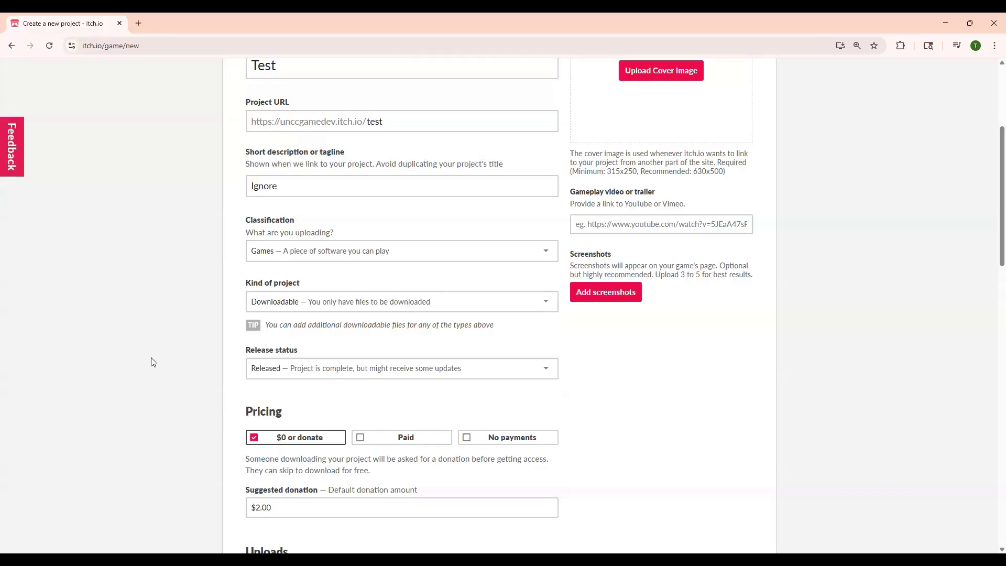
Set the project's release status to On hold
scroll(400, 366, "down", 1)
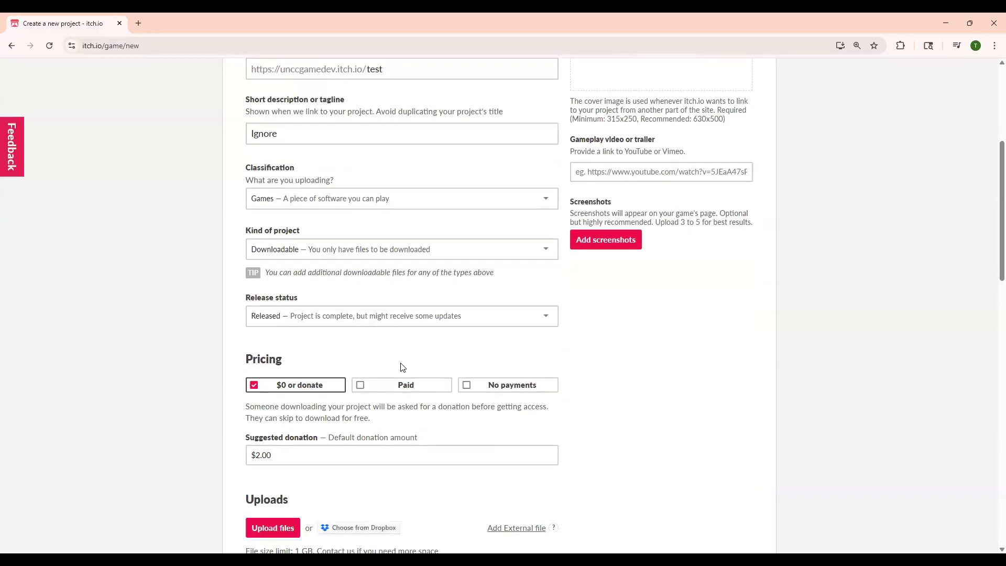
left_click(371, 315)
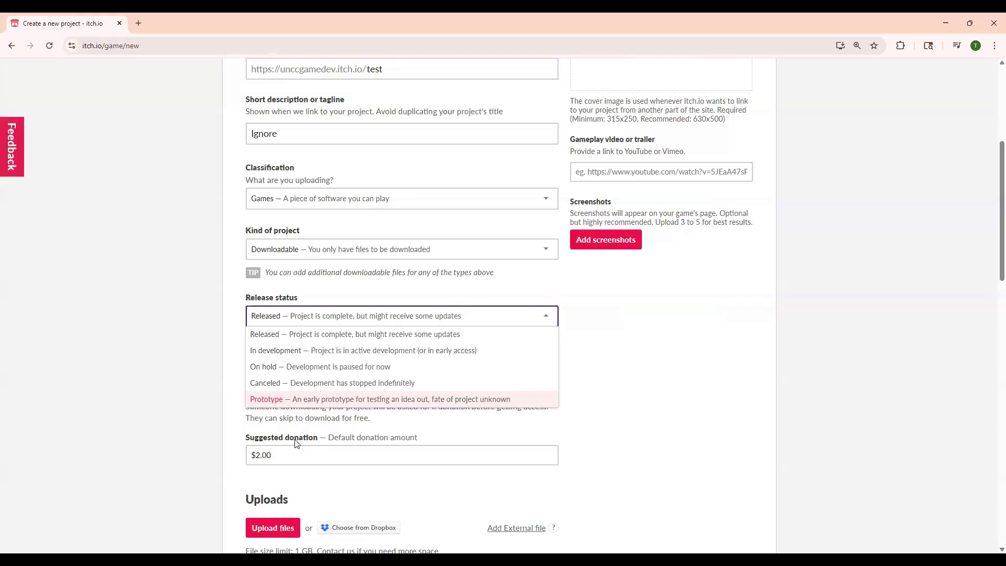
left_click(300, 367)
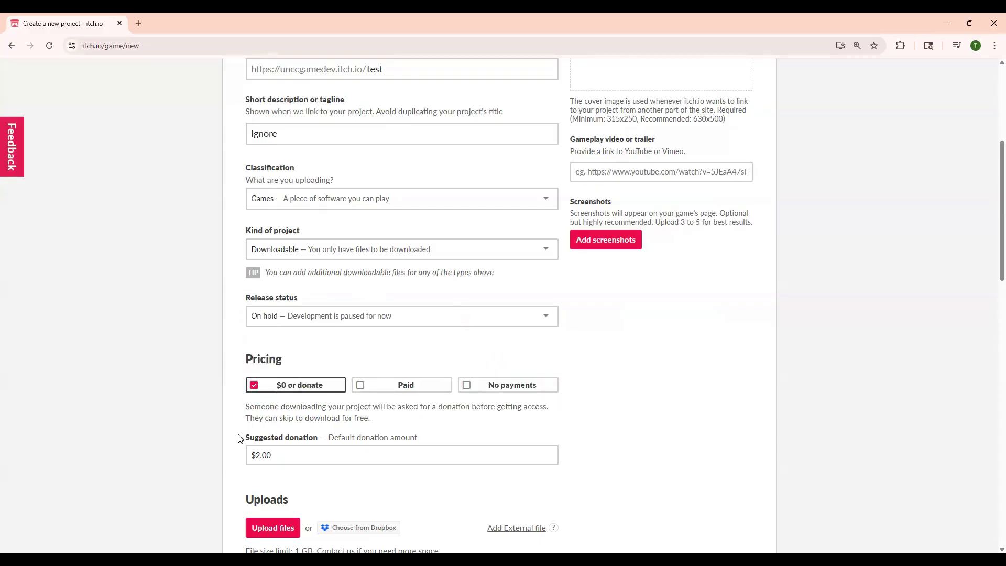
Write "longer description" as the description that makes up the content of the game page
scroll(218, 458, "down", 2)
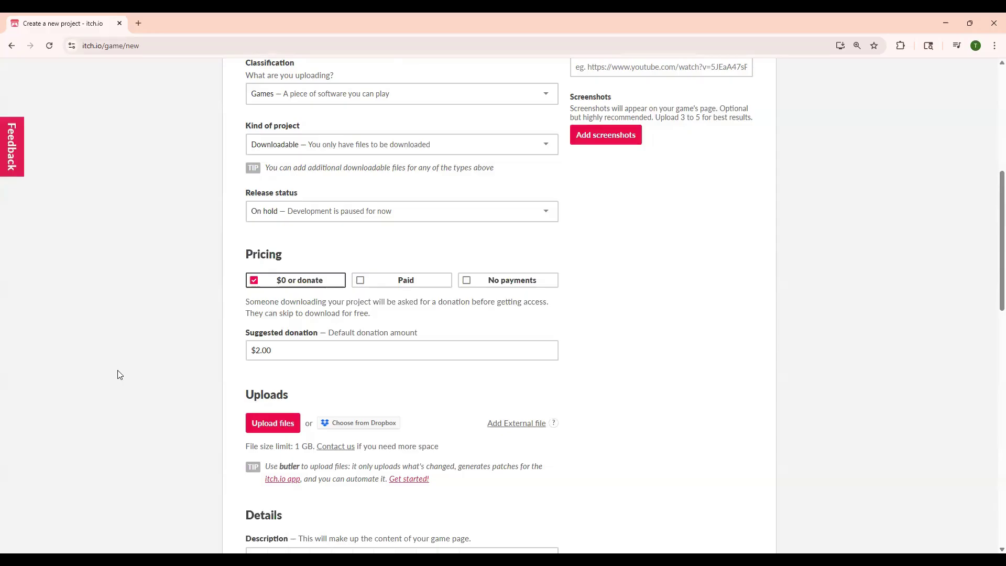
scroll(142, 342, "down", 4)
scroll(155, 344, "down", 3)
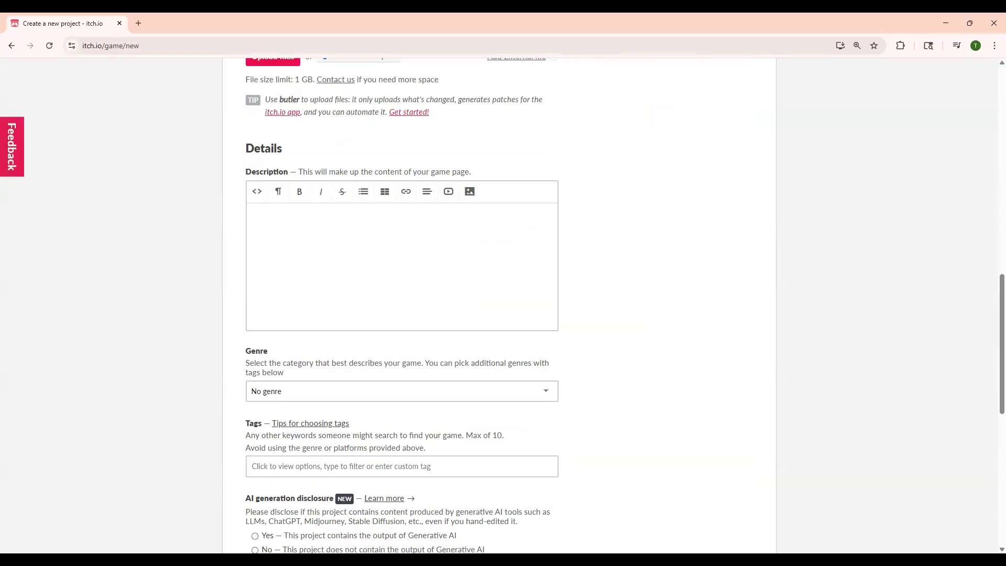
type("longer description")
Review the genre choices for the project without selecting one
scroll(478, 228, "down", 2)
left_click(368, 288)
scroll(260, 382, "down", 2)
left_click(237, 392)
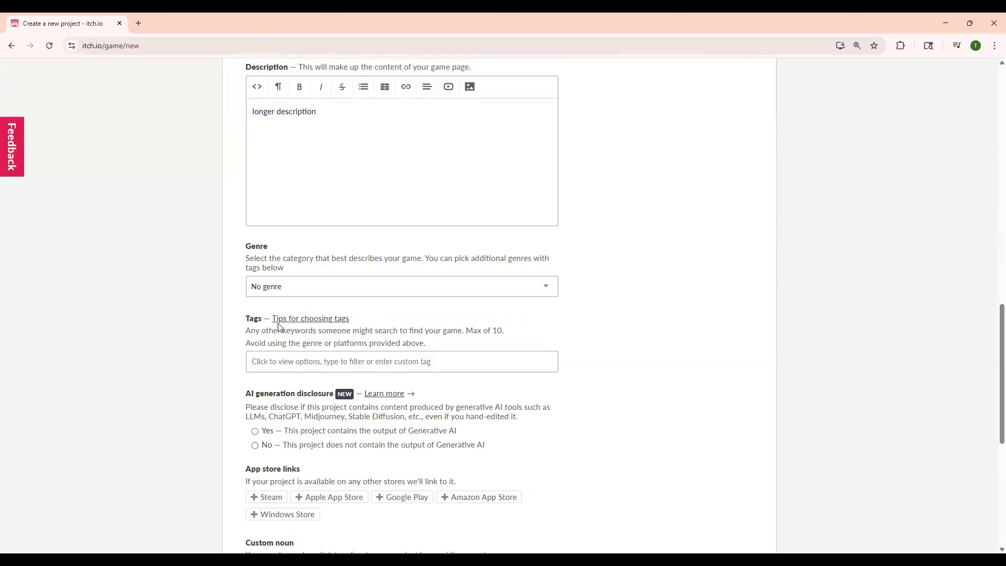
Browse the list of suggested tags for the project without adding any
scroll(286, 335, "down", 2)
scroll(298, 297, "up", 1)
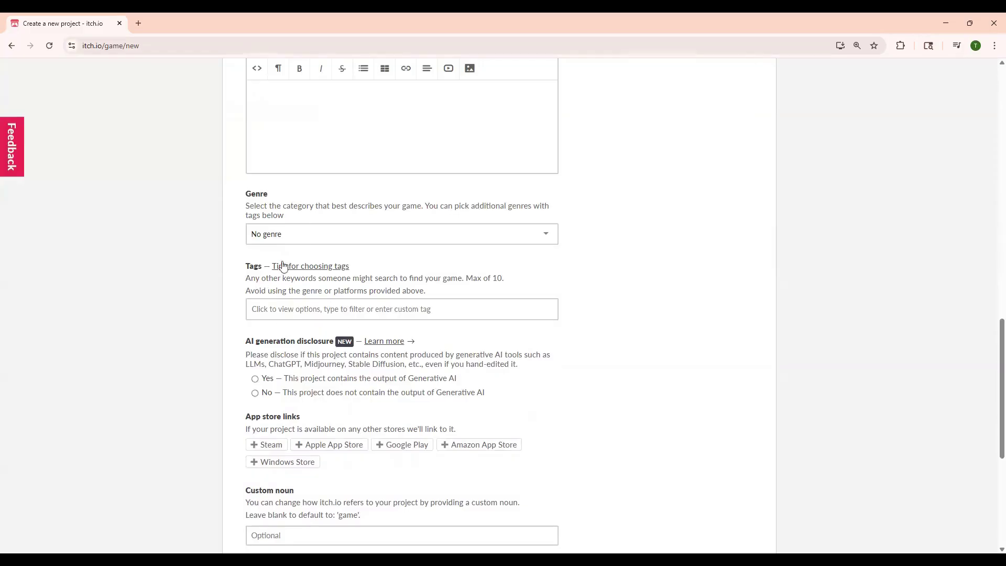
left_click(289, 313)
scroll(292, 347, "down", 6)
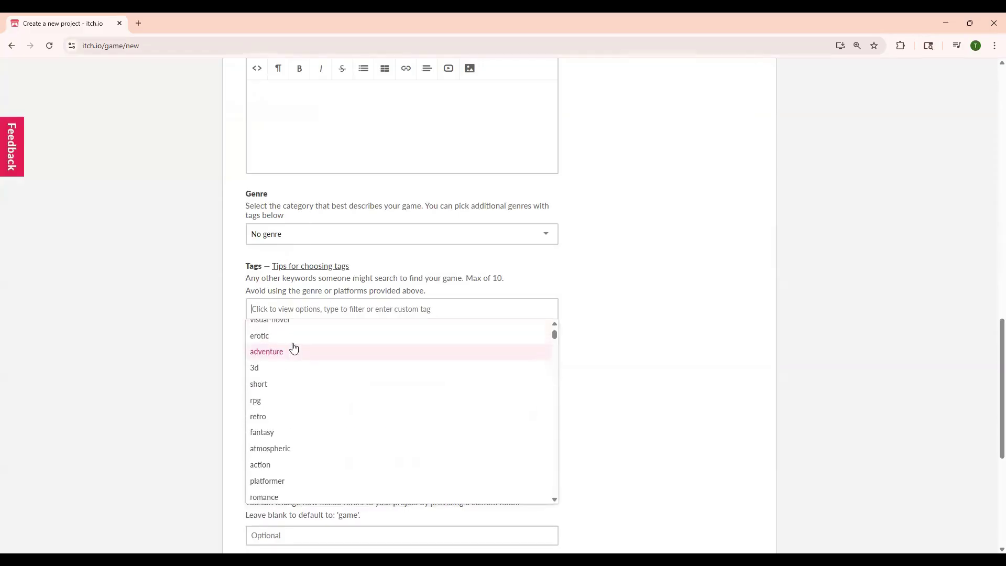
scroll(303, 344, "down", 10)
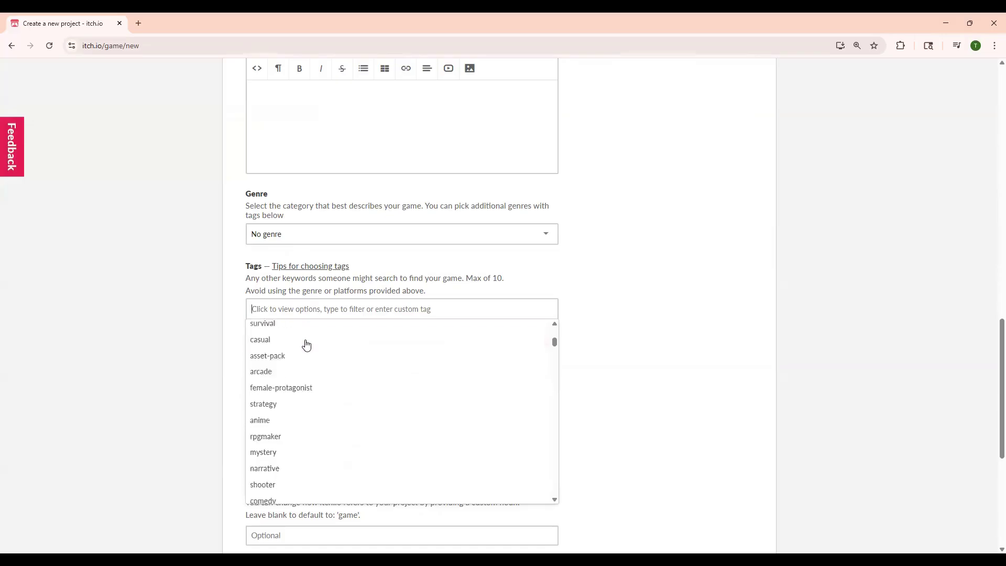
scroll(313, 349, "down", 8)
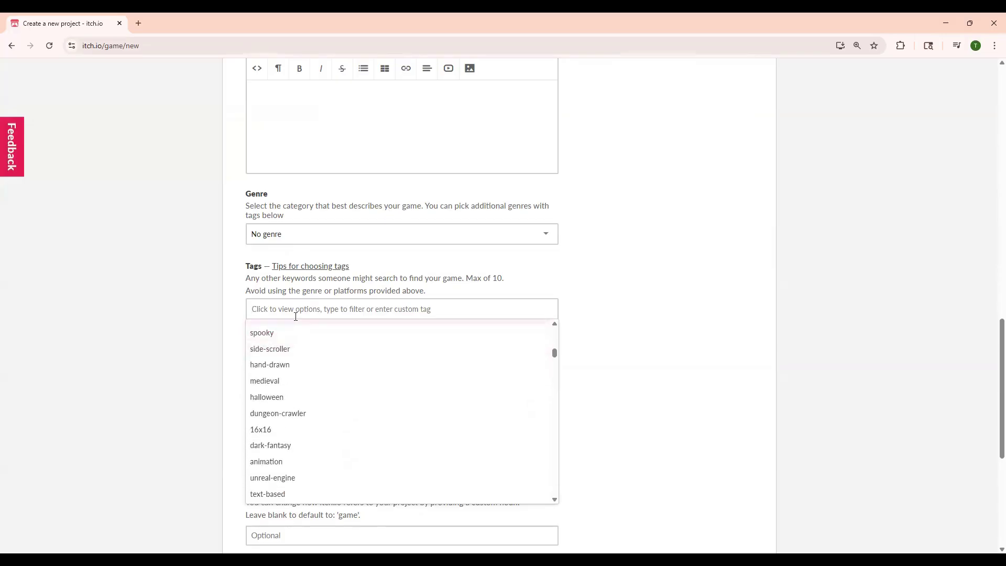
scroll(296, 316, "down", 1)
scroll(310, 310, "down", 3)
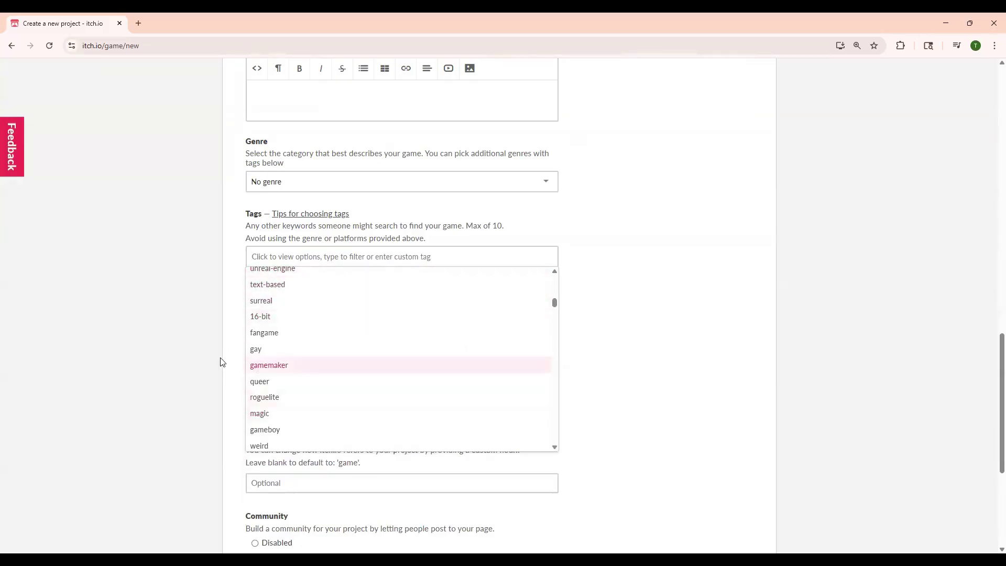
scroll(294, 343, "up", 4)
scroll(295, 343, "up", 10)
scroll(169, 390, "down", 4)
left_click(169, 390)
Leave the custom noun empty, save the project as a draft and dismiss the welcome message on its page
scroll(169, 390, "down", 4)
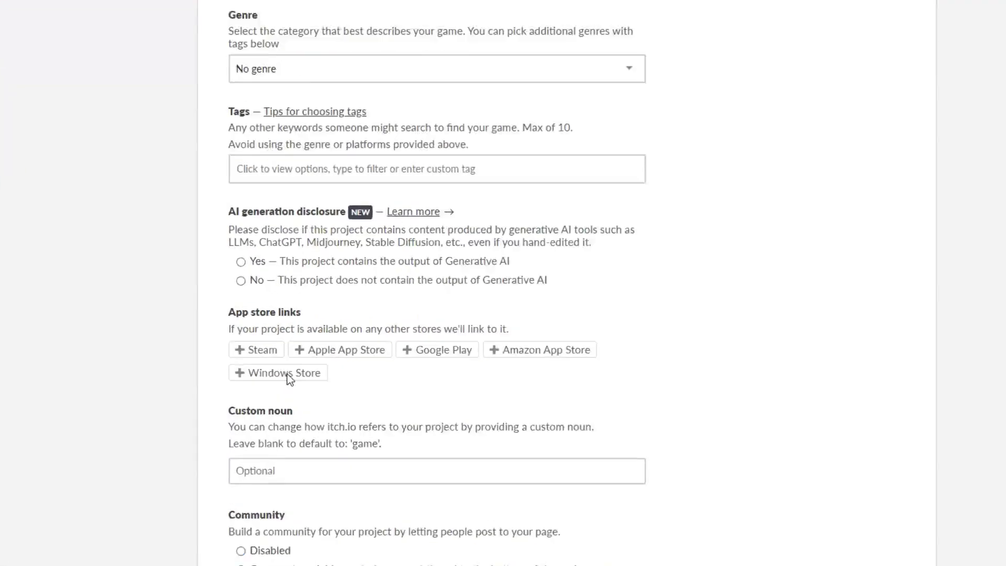
left_click(295, 350)
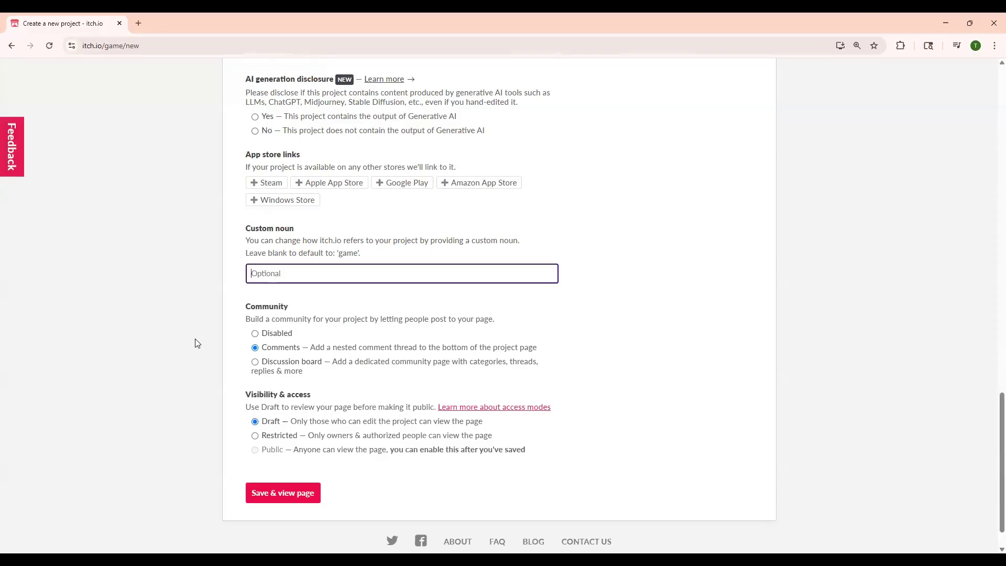
scroll(352, 452, "down", 1)
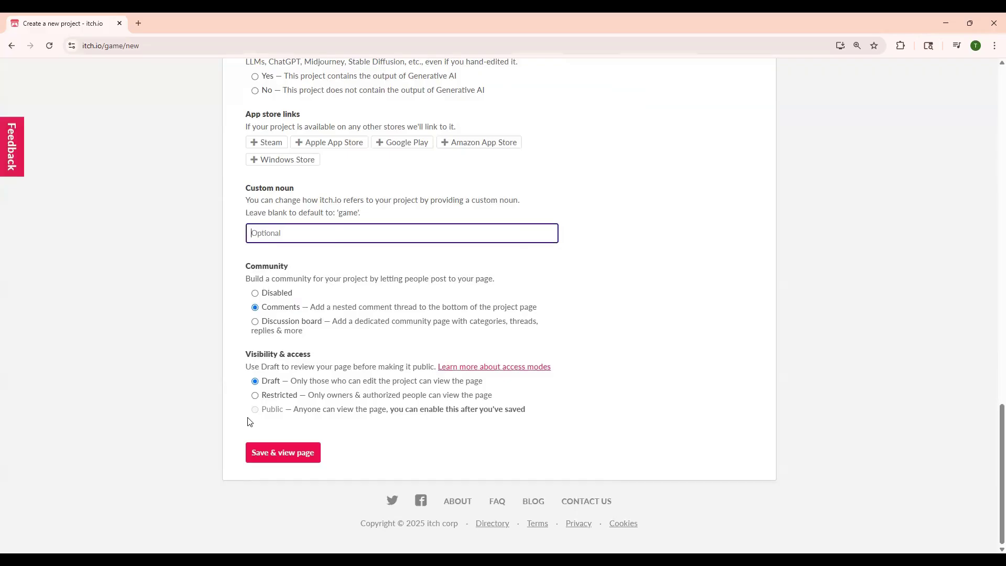
left_click(309, 451)
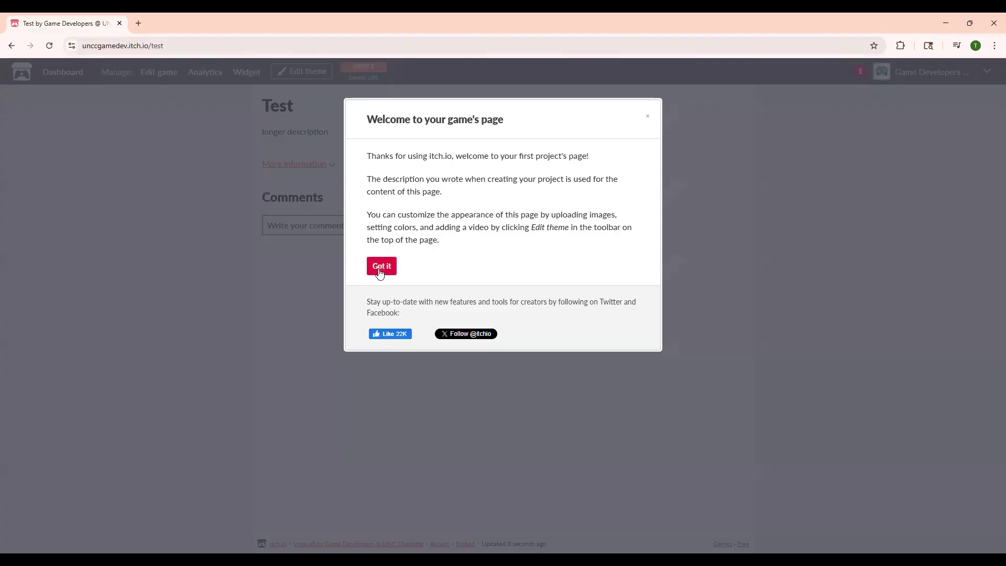
left_click(381, 266)
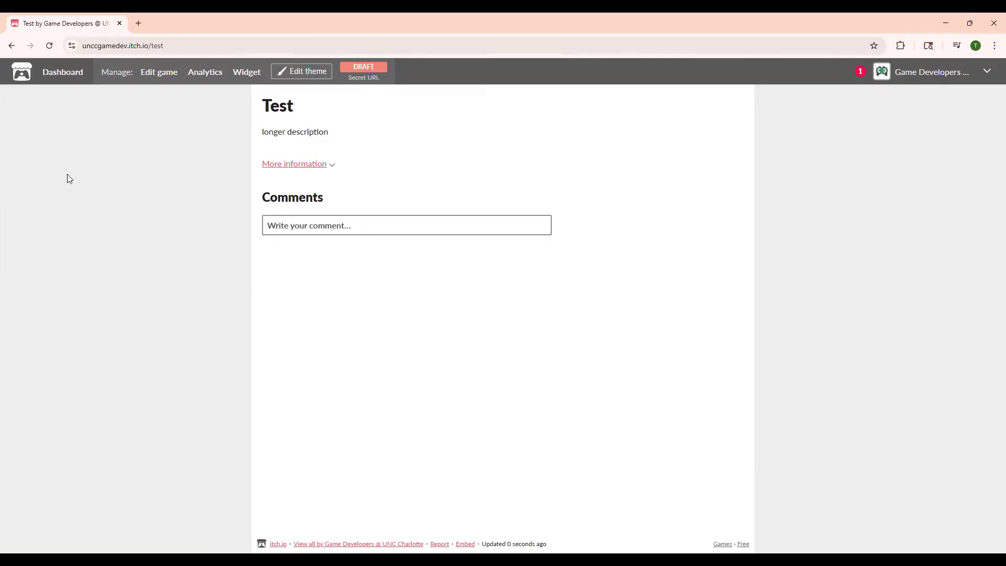
Check the additional information on the draft game page and the account options
left_click(331, 164)
left_click(321, 164)
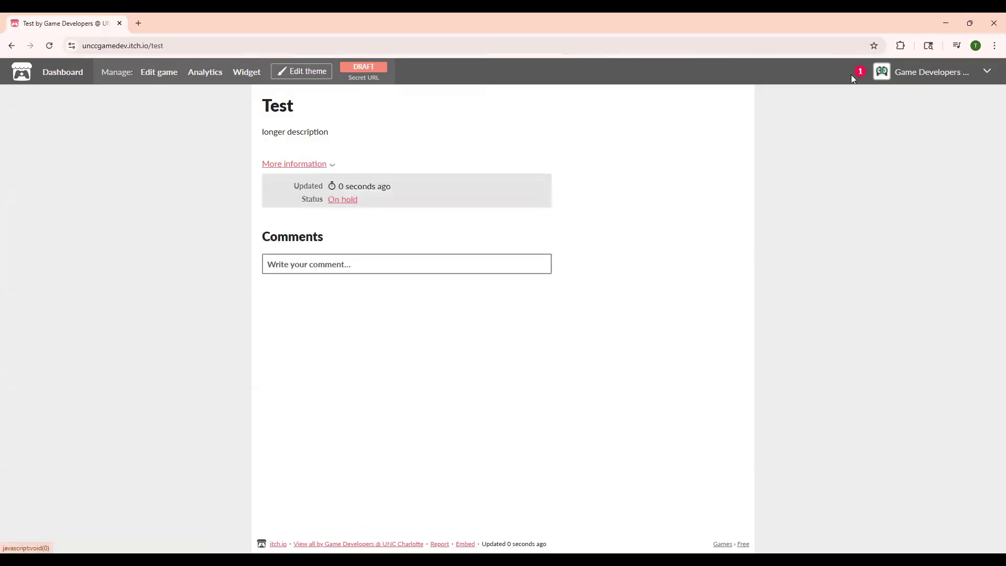
left_click(984, 72)
left_click(984, 71)
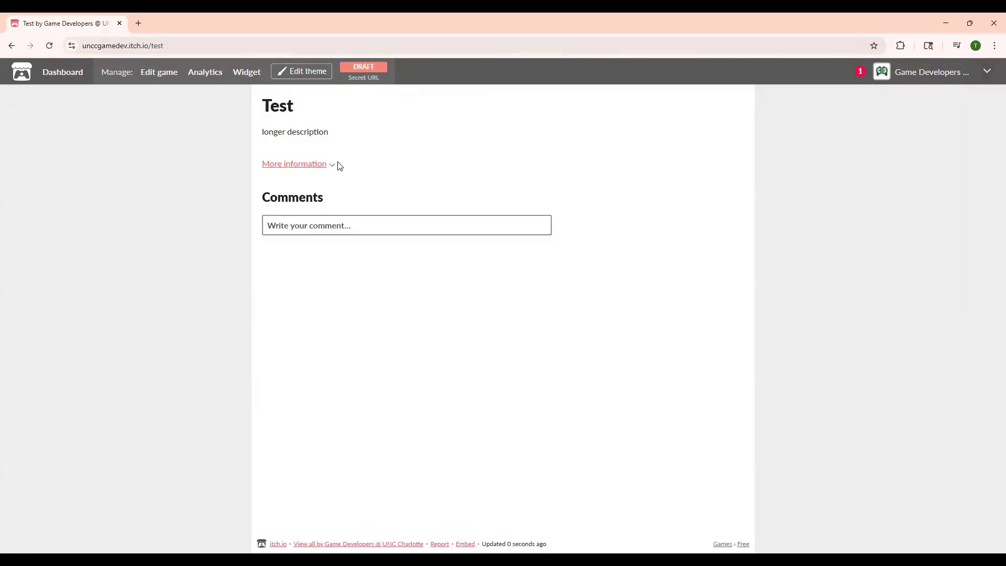
Edit the game to set its visibility to Public, save the change and view the game page
left_click(160, 73)
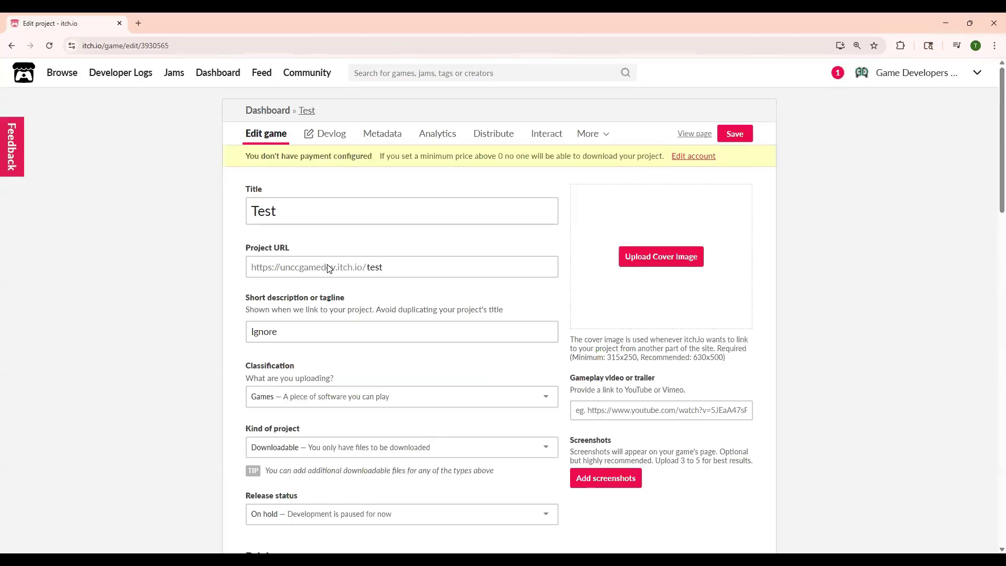
scroll(265, 260, "down", 20)
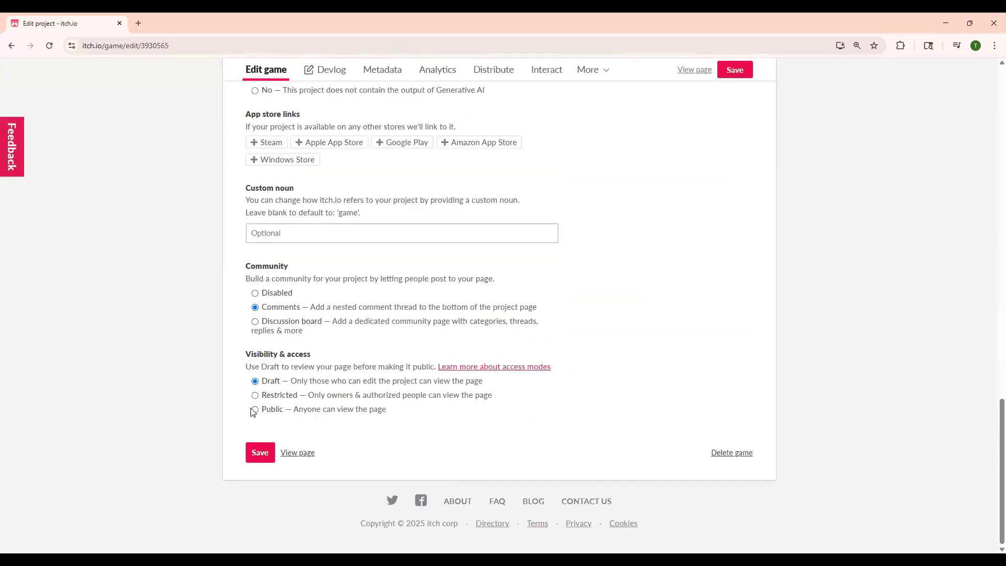
left_click(255, 410)
left_click(259, 460)
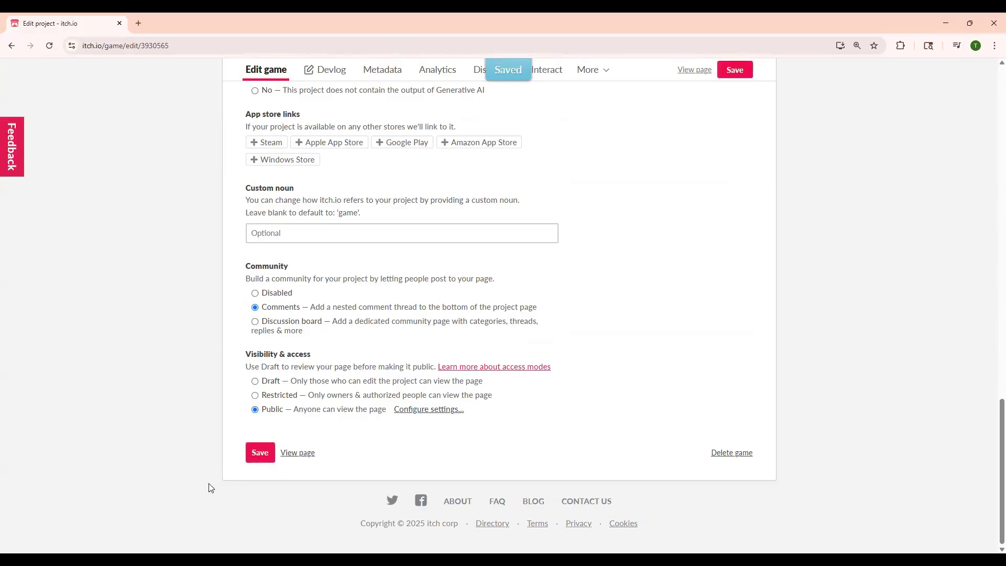
scroll(209, 471, "up", 20)
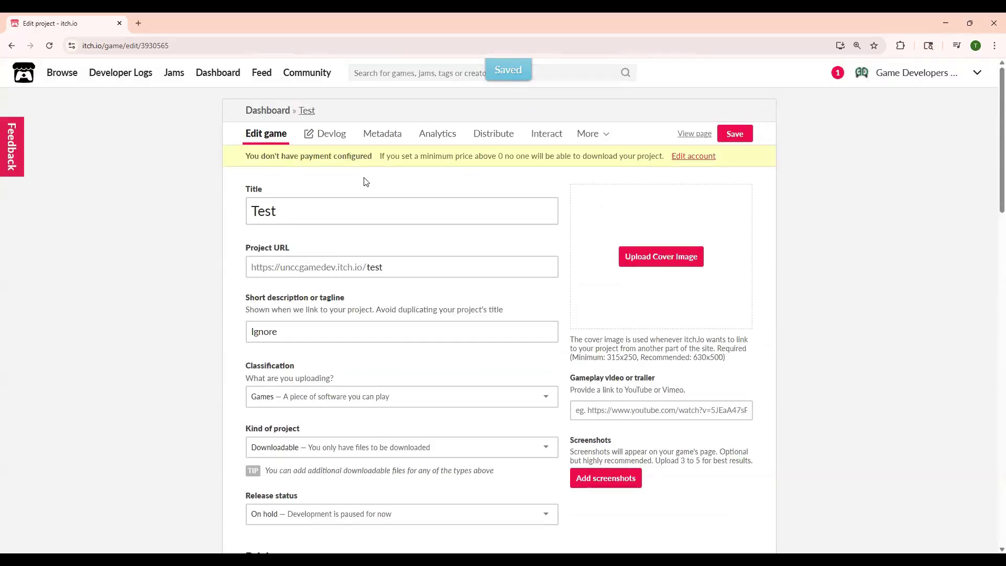
left_click(746, 141)
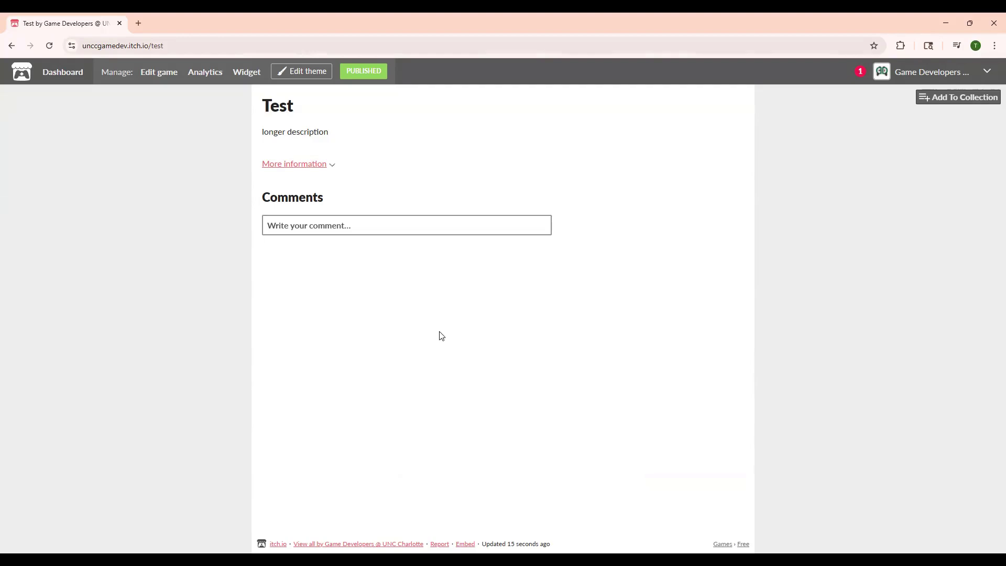
Reopen the game for editing and look through its Devlog, Analytics and Distribute pages
left_click(156, 73)
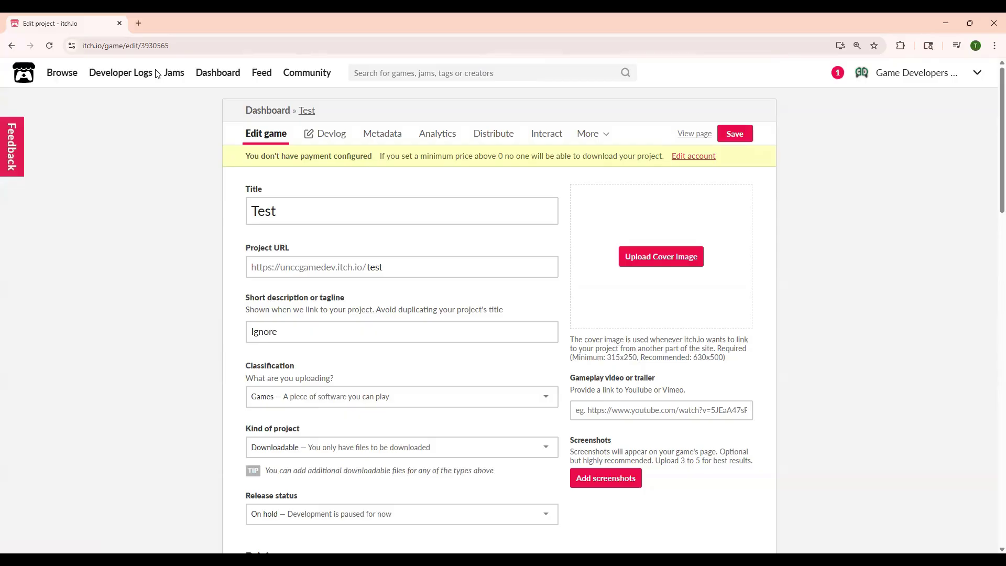
left_click(310, 145)
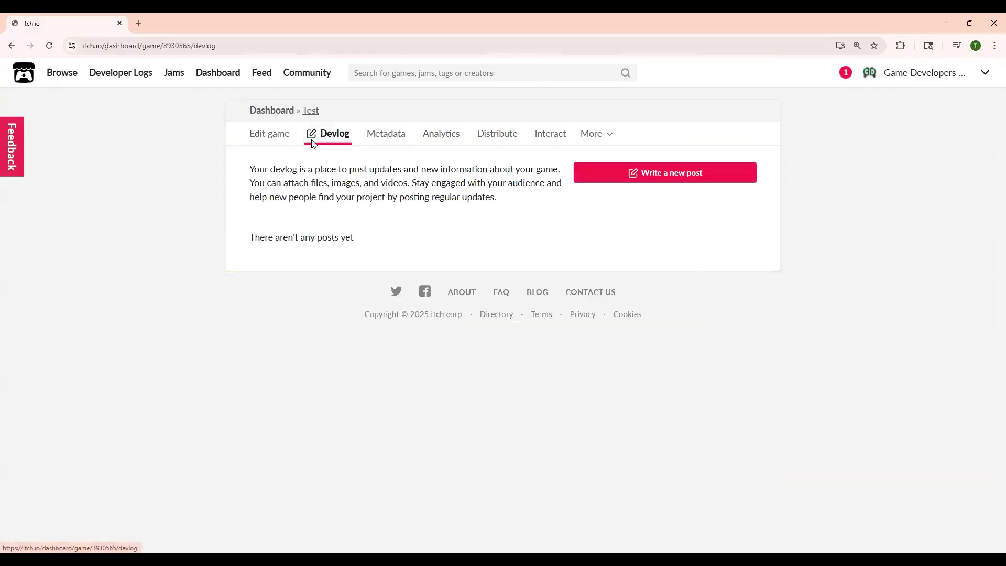
left_click(443, 138)
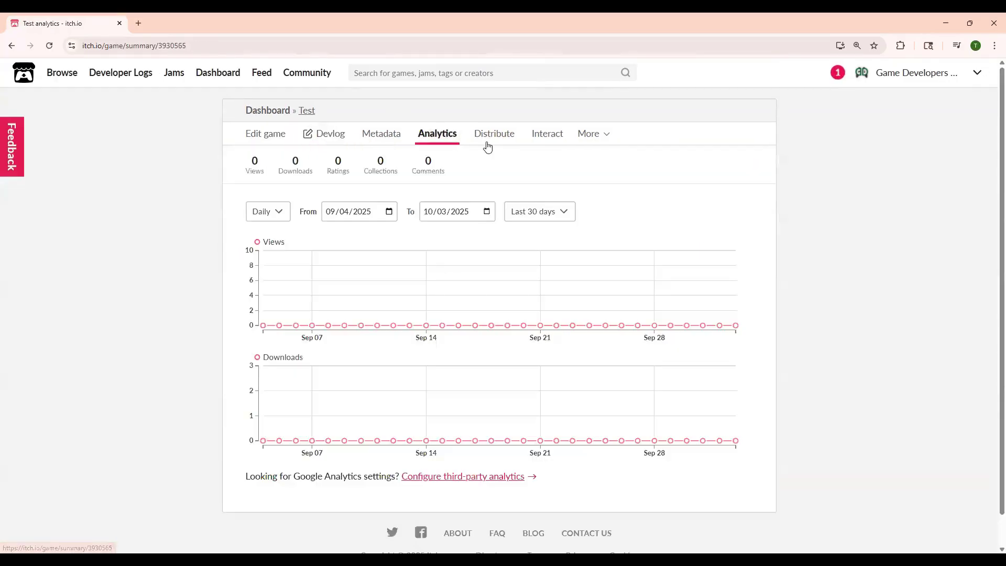
left_click(504, 143)
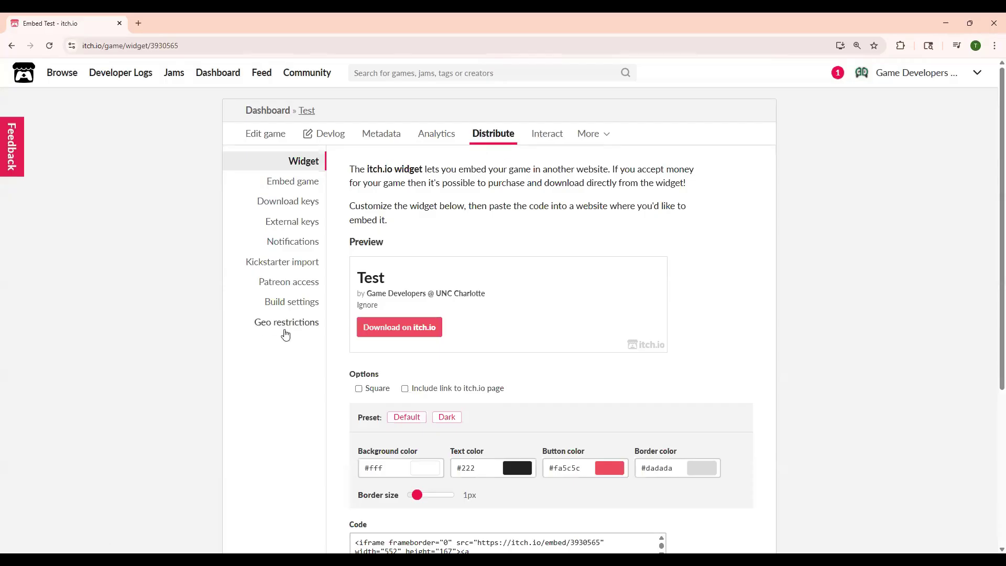
Look over the widget's preview, colour options and embed code for the Test game
scroll(363, 432, "down", 3)
scroll(471, 322, "down", 2)
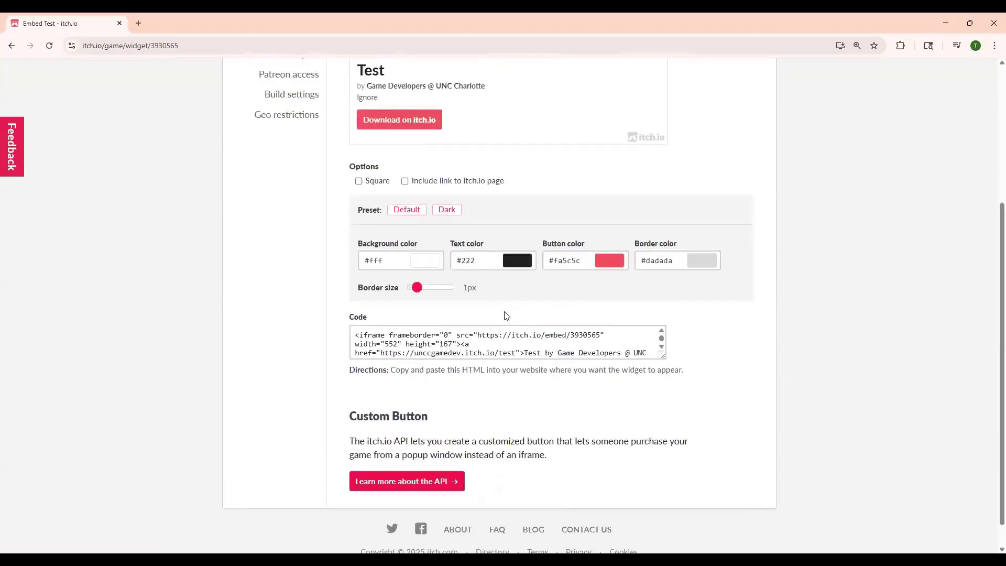
scroll(214, 420, "up", 5)
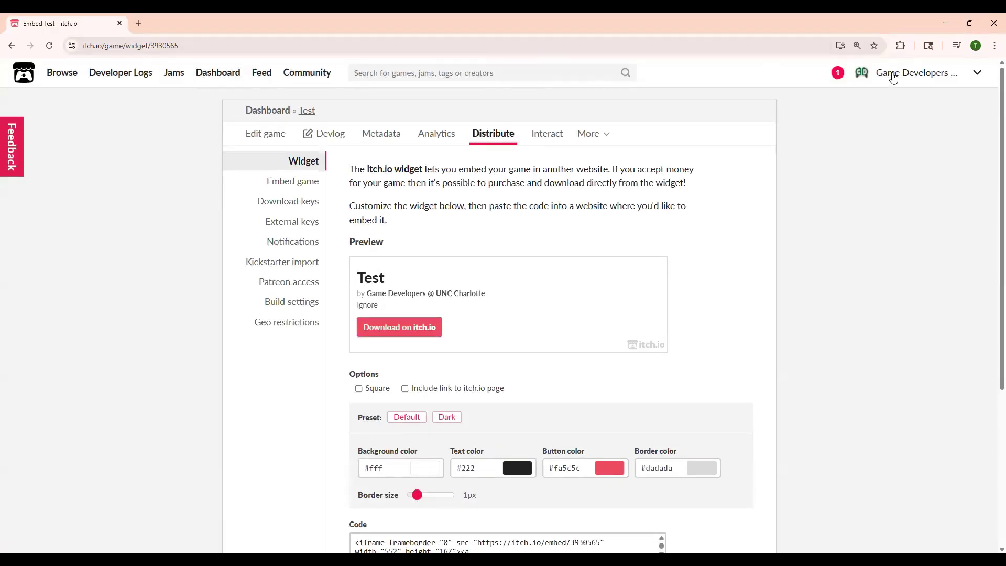
Find the 2025 49er Kickoff Game Jam among the creator dashboard's game jams and join it
left_click(977, 73)
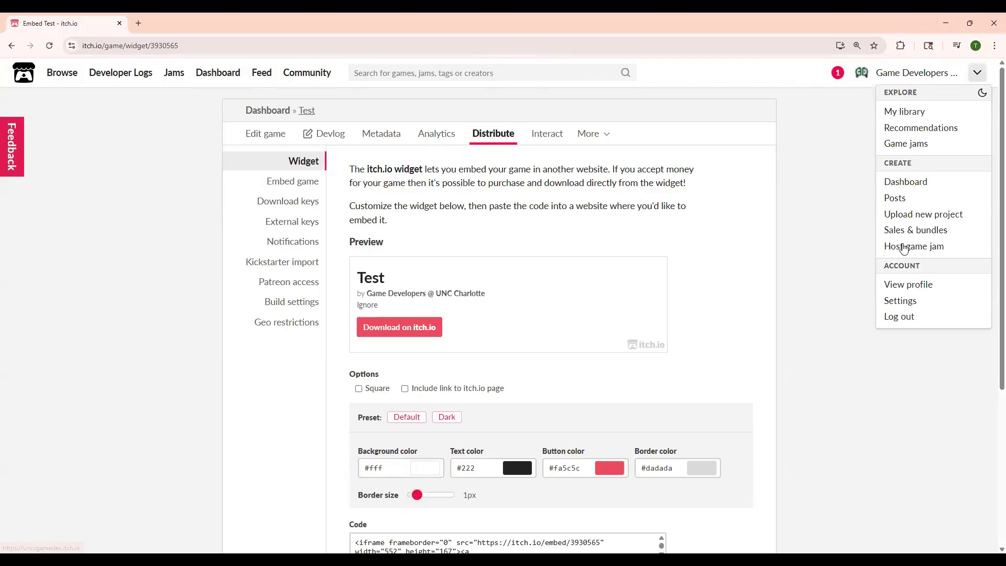
left_click(915, 184)
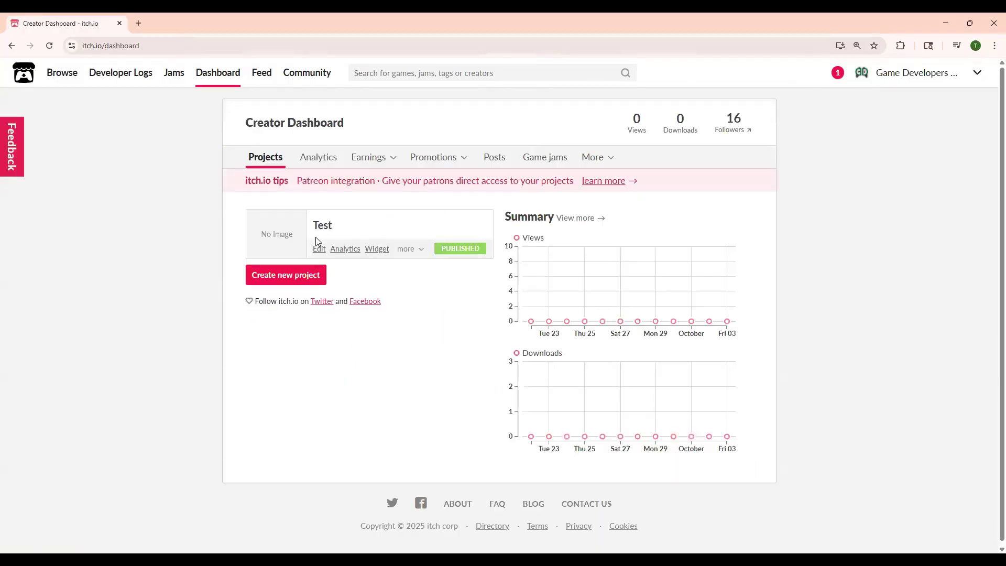
left_click(542, 157)
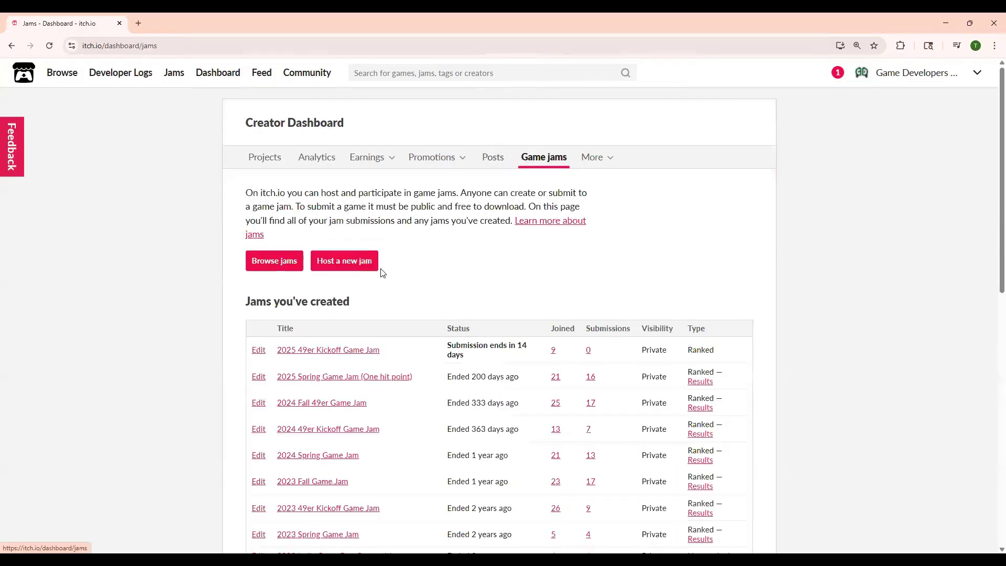
left_click(329, 350)
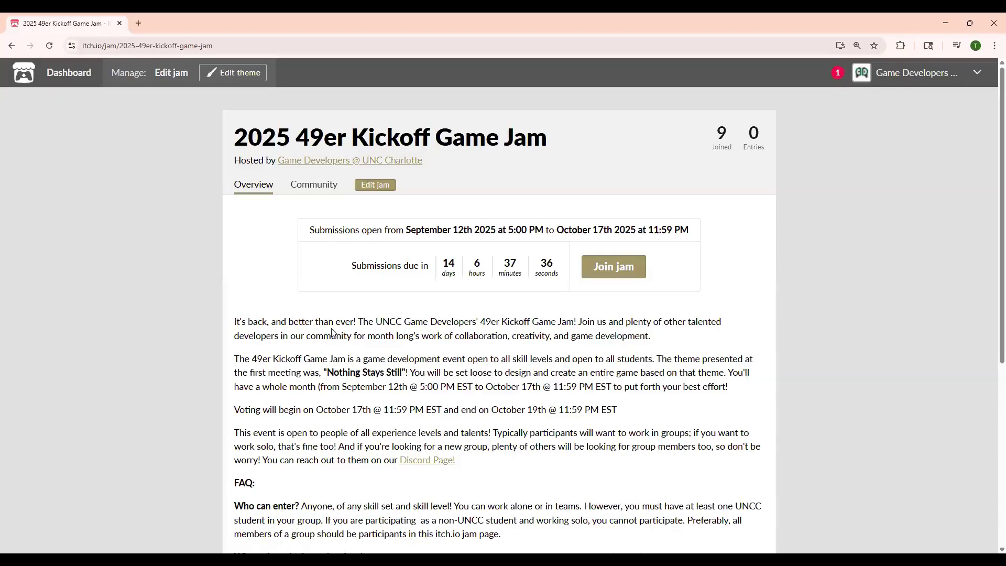
left_click(618, 268)
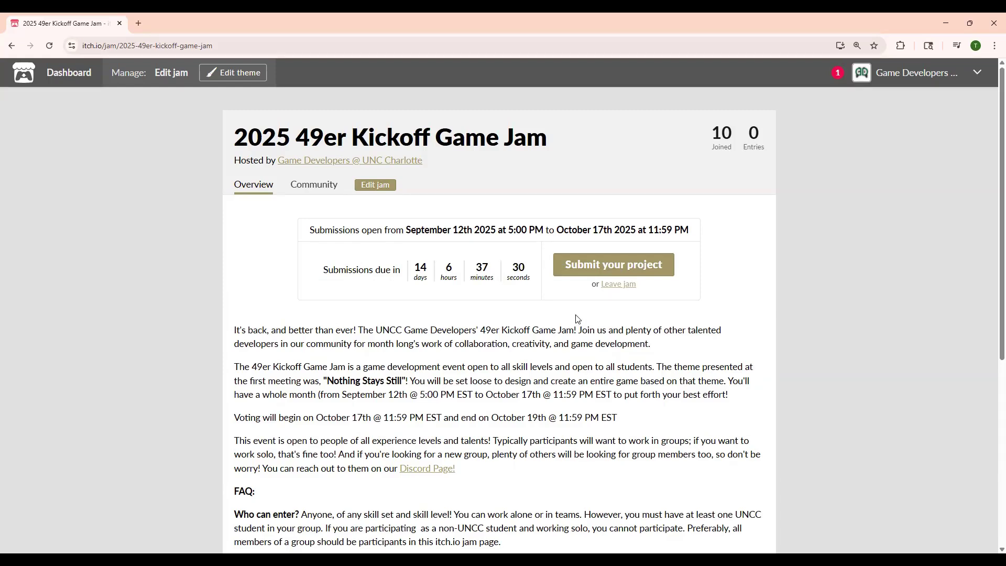
Submit the existing Test project to the jam and show the jam's submissions
left_click(610, 270)
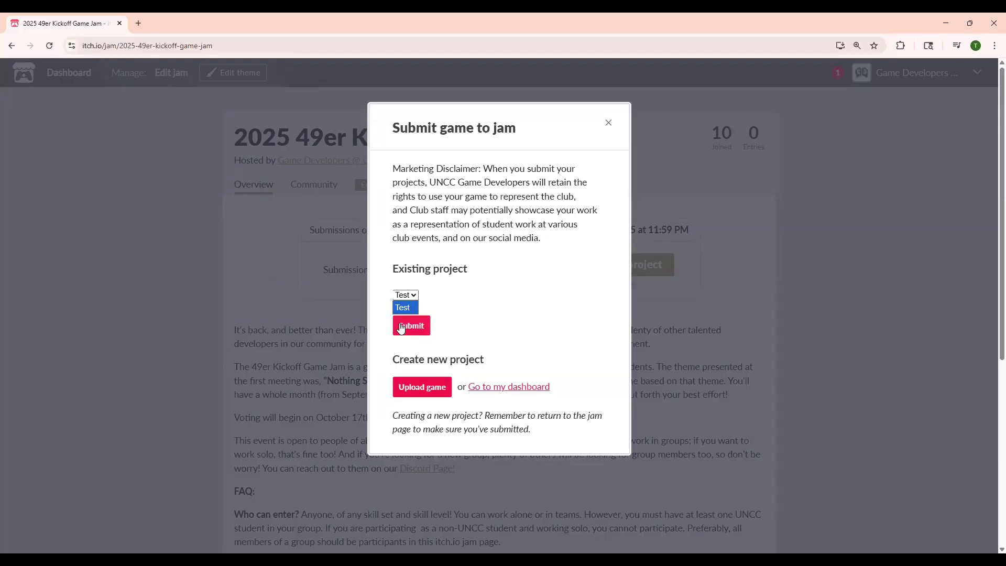
left_click(474, 329)
left_click(412, 329)
left_click(453, 199)
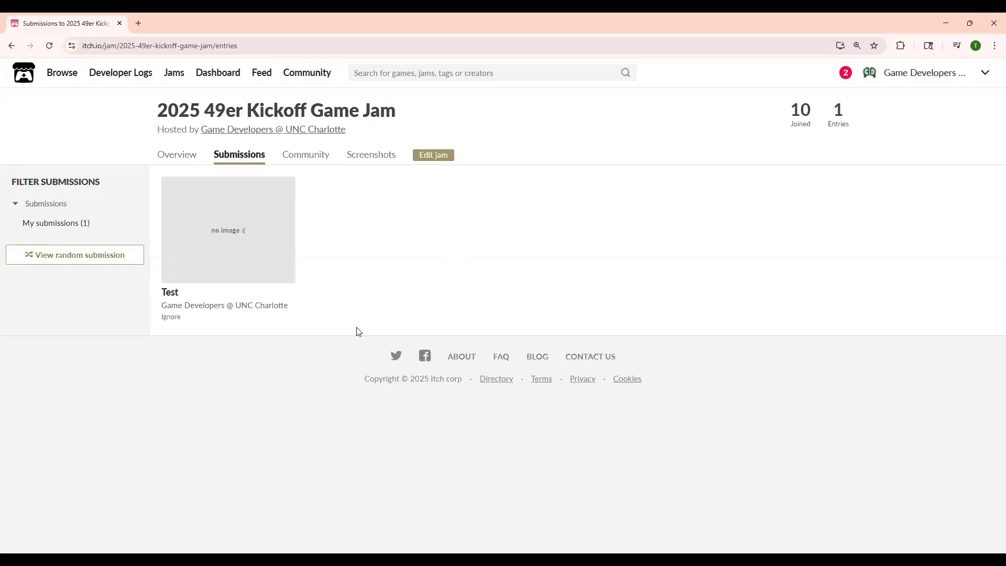
Open the Test submission in the jam and examine its details, play, rating and comment sections
mouse_move(236, 246)
left_click(218, 213)
scroll(367, 445, "down", 3)
scroll(368, 440, "up", 3)
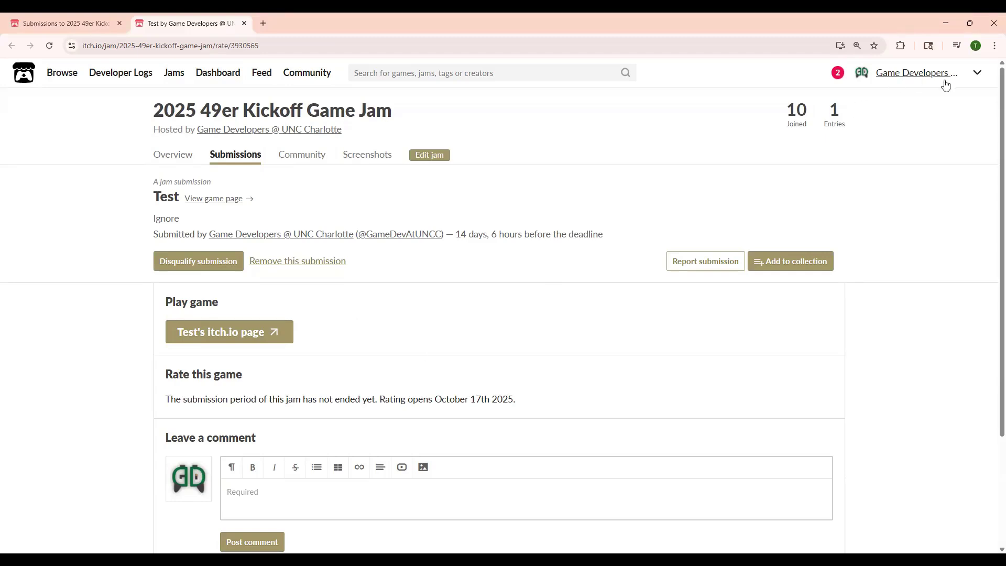
left_click(978, 73)
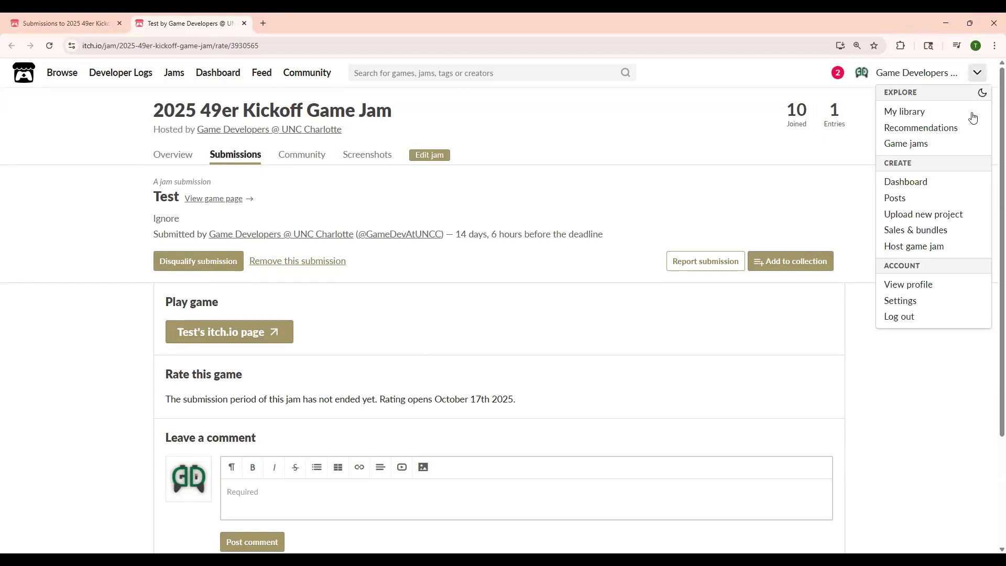
left_click(350, 243)
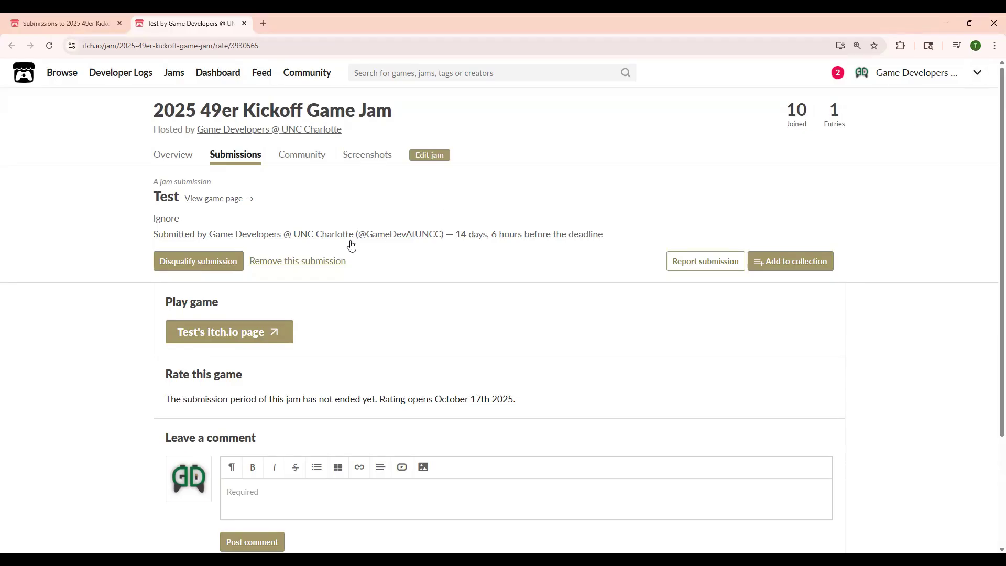
scroll(391, 245, "down", 1)
scroll(262, 246, "down", 1)
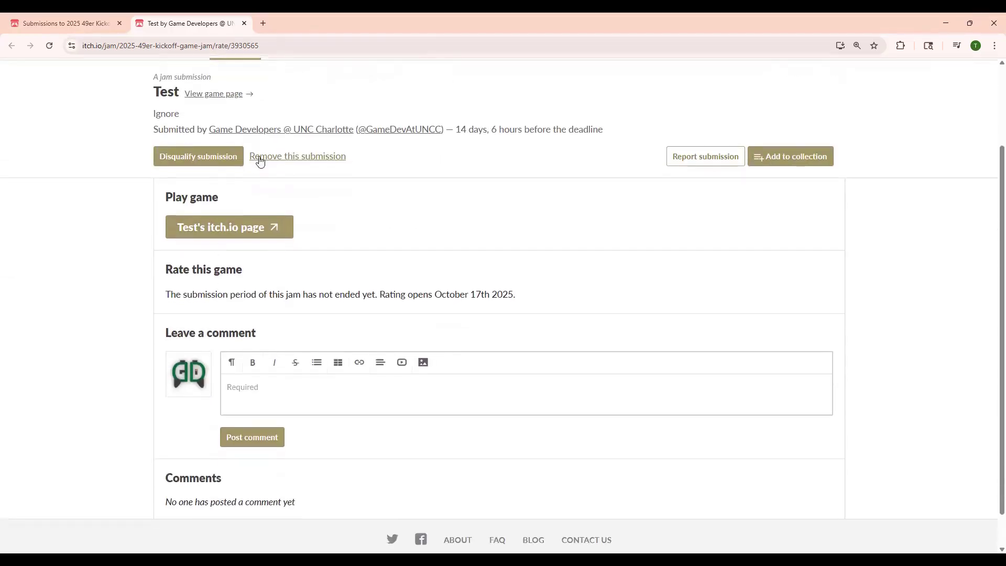
scroll(255, 212, "up", 2)
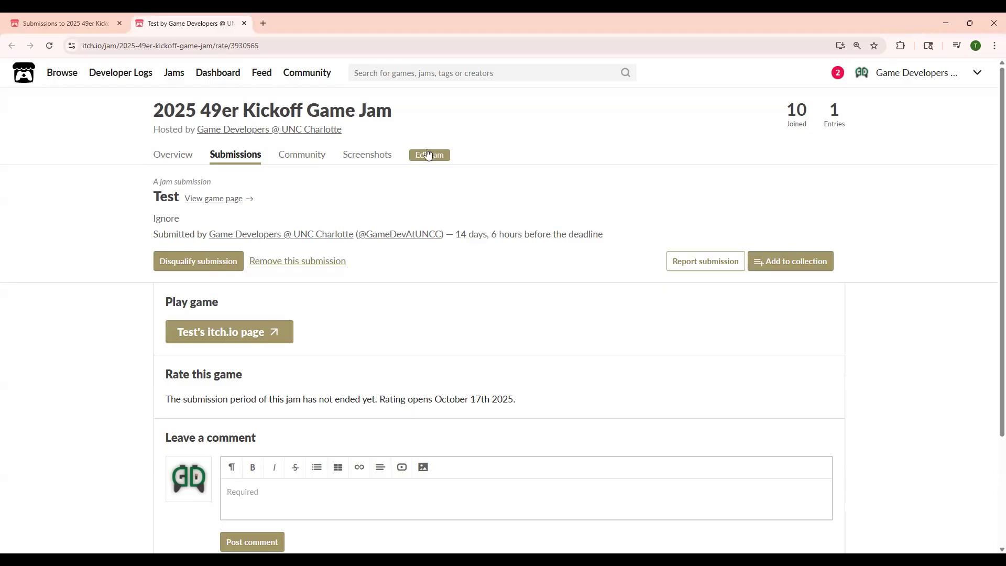
scroll(448, 292, "down", 3)
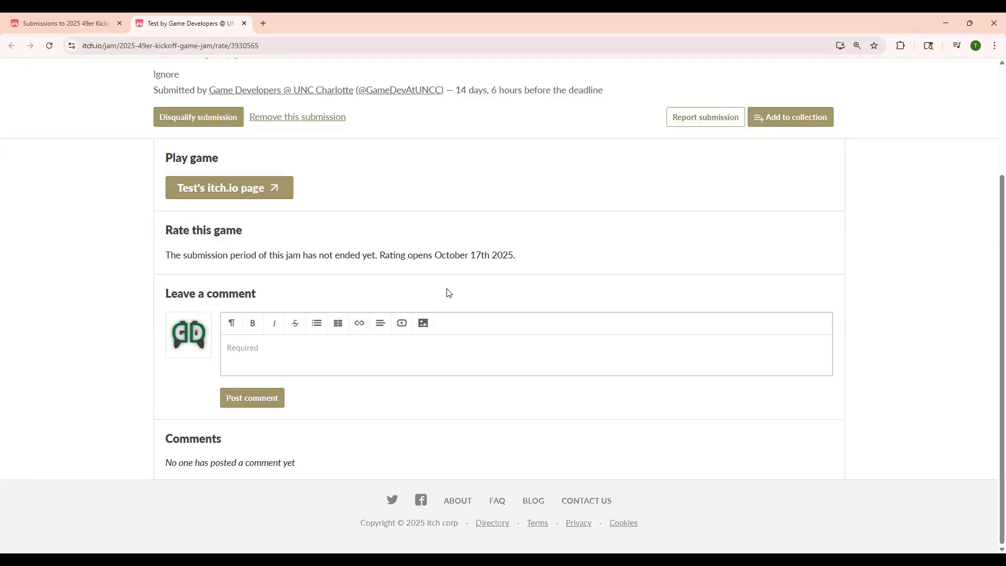
scroll(275, 327, "up", 2)
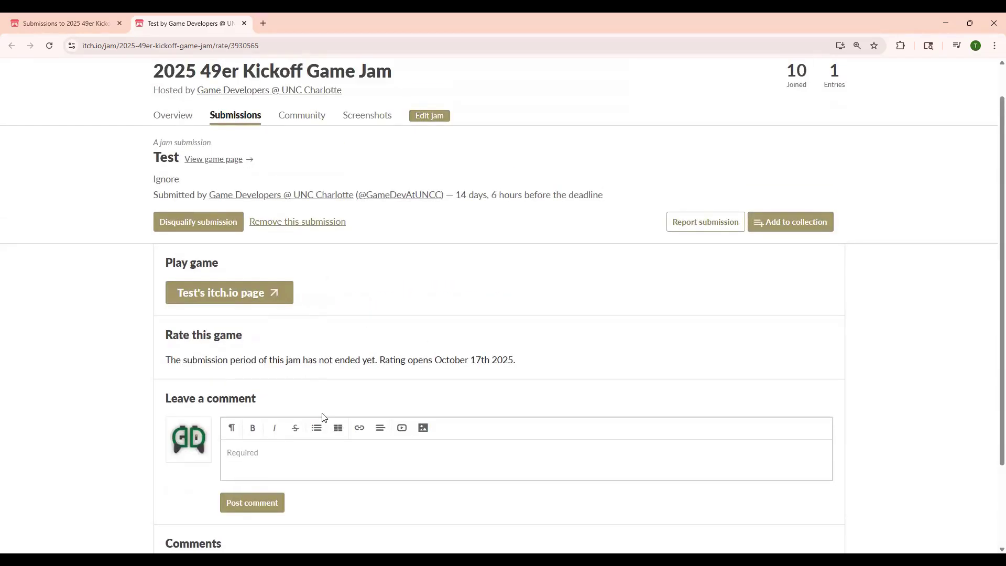
Edit the Test game from its game page, upload test_game_image.png from Downloads as the cover image and save
left_click(211, 160)
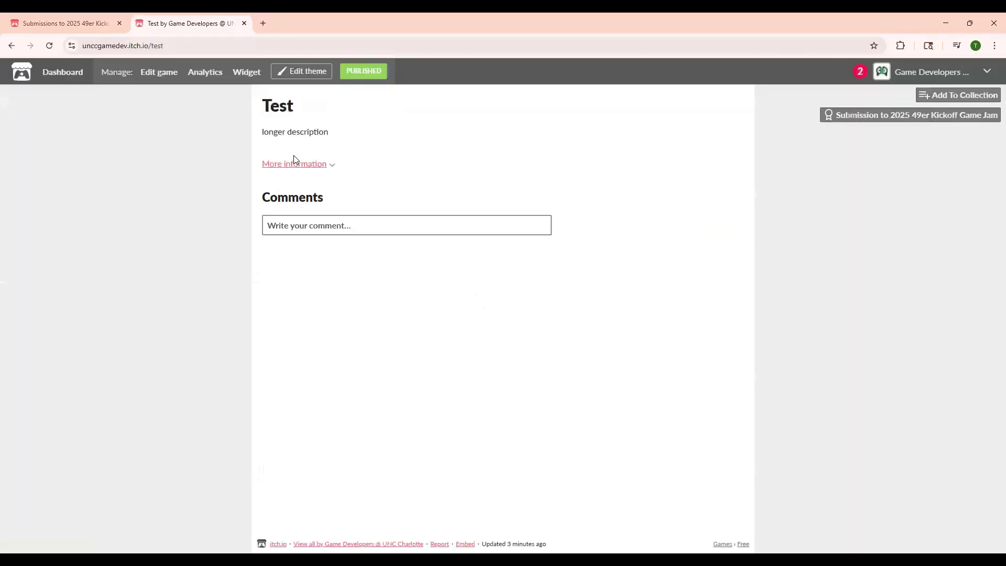
left_click(156, 71)
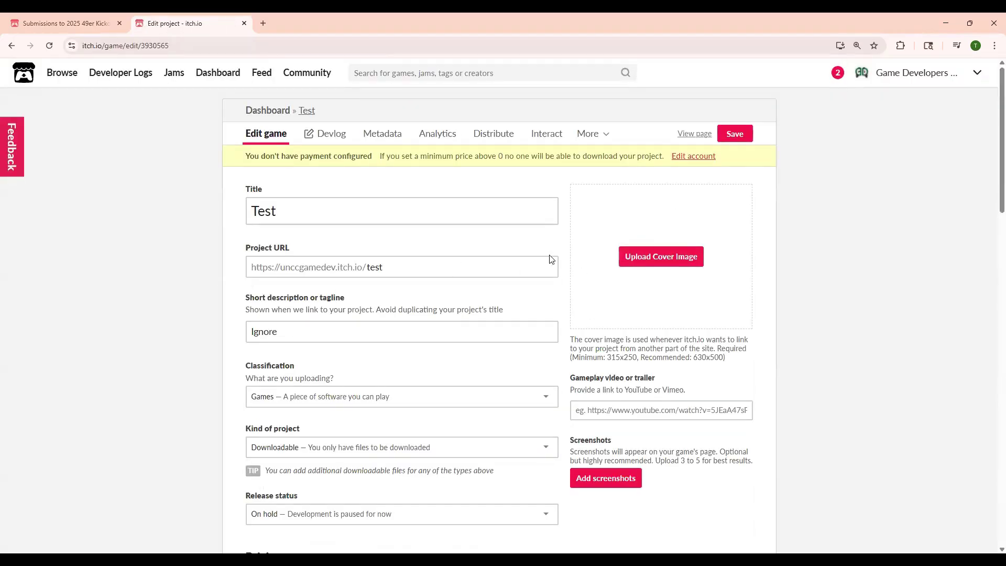
left_click(665, 268)
left_click(46, 186)
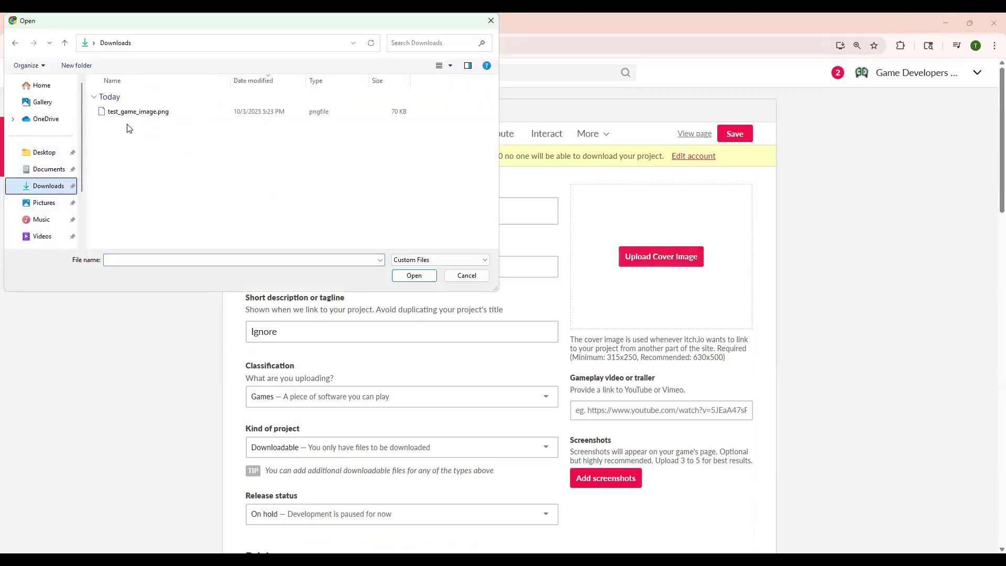
left_click(134, 112)
key("Return")
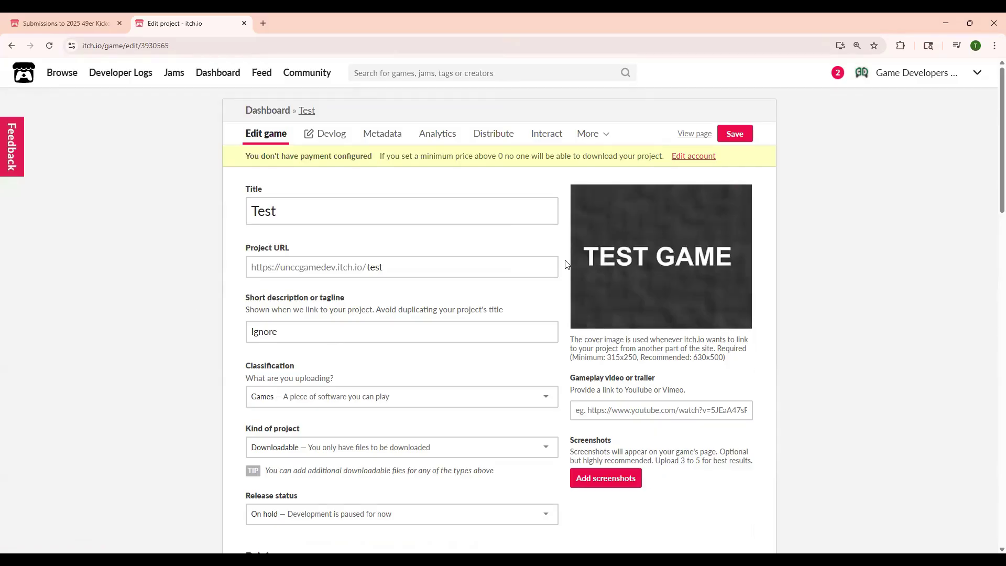
left_click(724, 135)
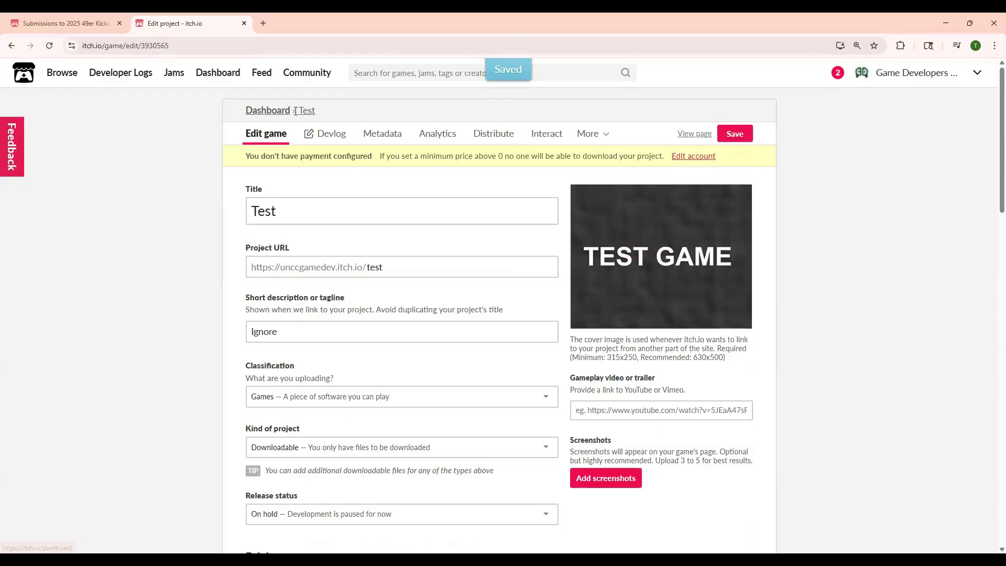
Check the updated Test submission through the dashboard's game jams and in the jam's list of submissions
left_click(977, 72)
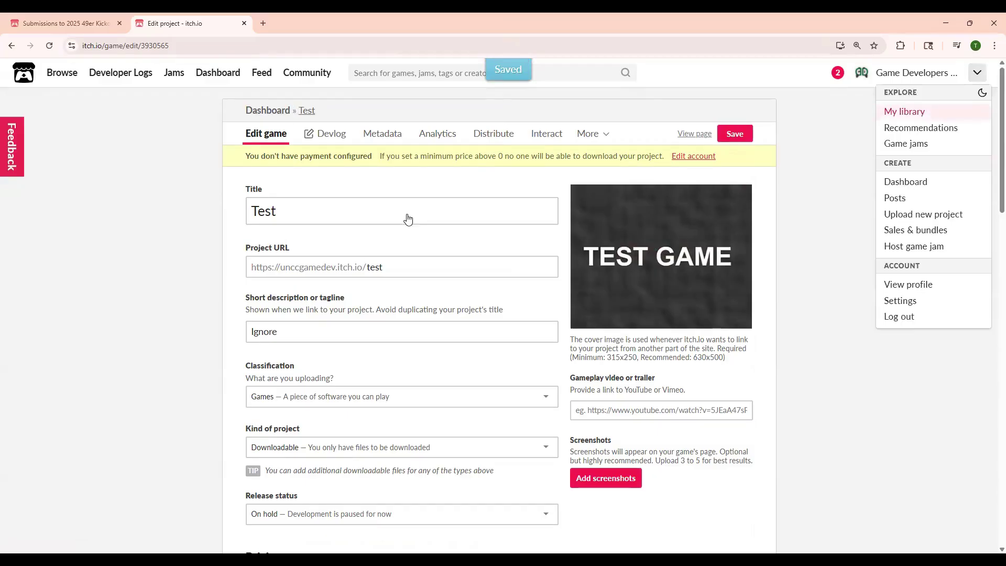
left_click(540, 157)
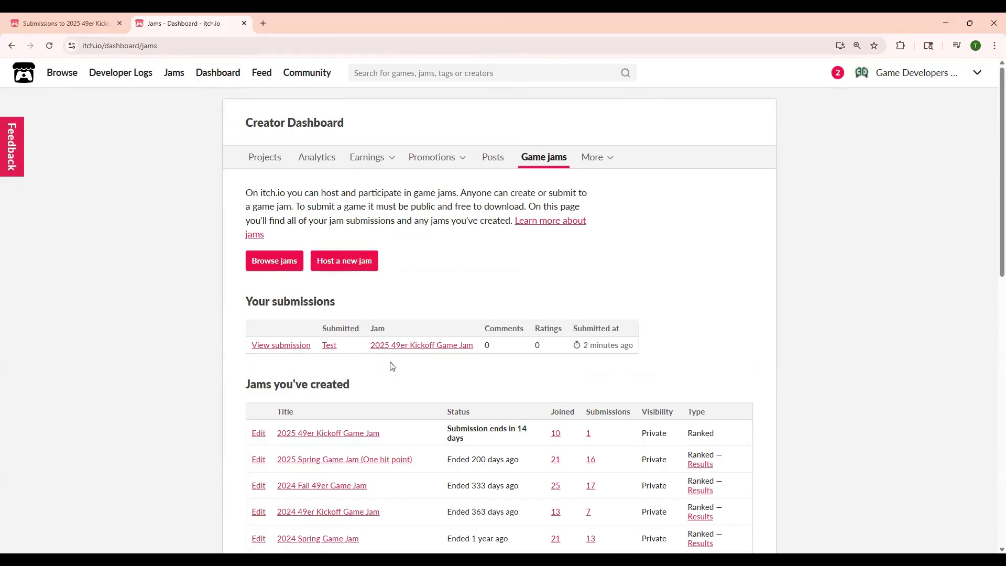
double_click(485, 345)
left_click(268, 355)
left_click(267, 347)
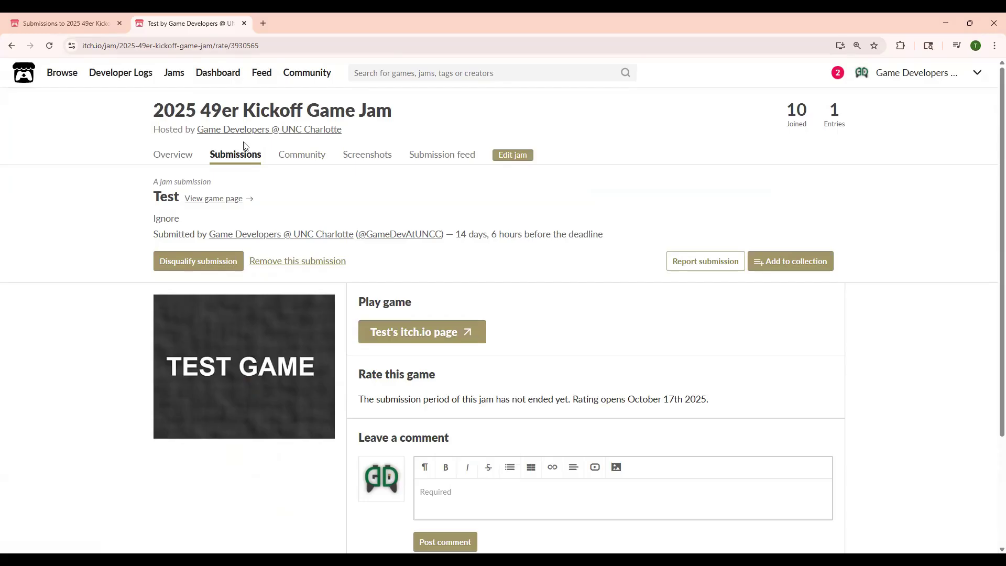
key("alt+Left")
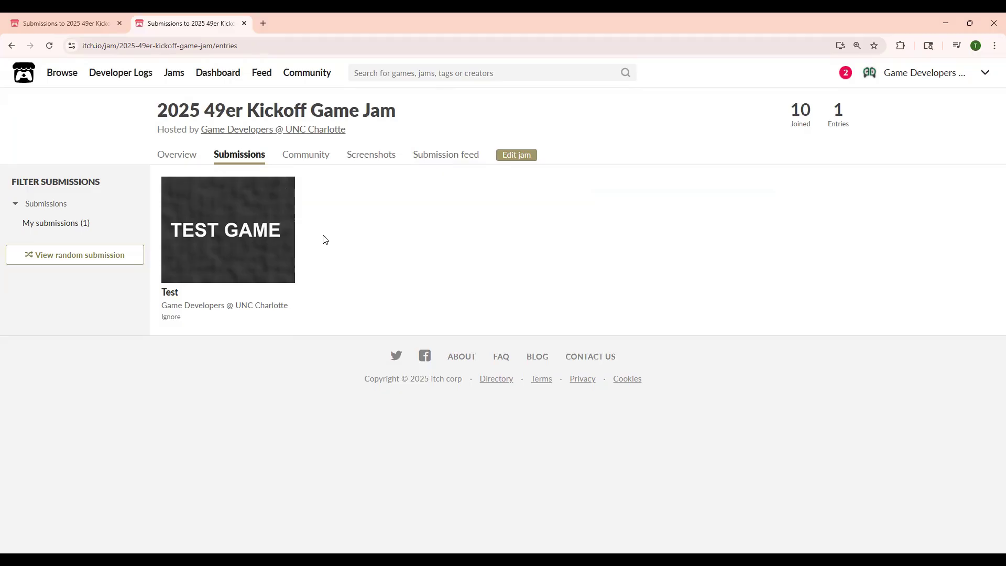
mouse_move(254, 243)
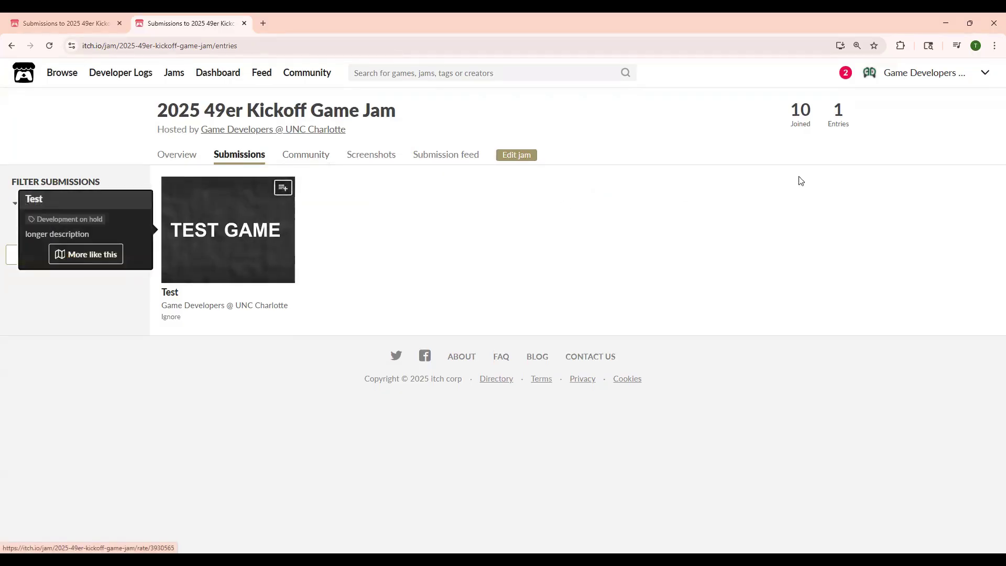
Open the Test game for editing from the dashboard, delete it and check the dashboard's game jams
left_click(985, 73)
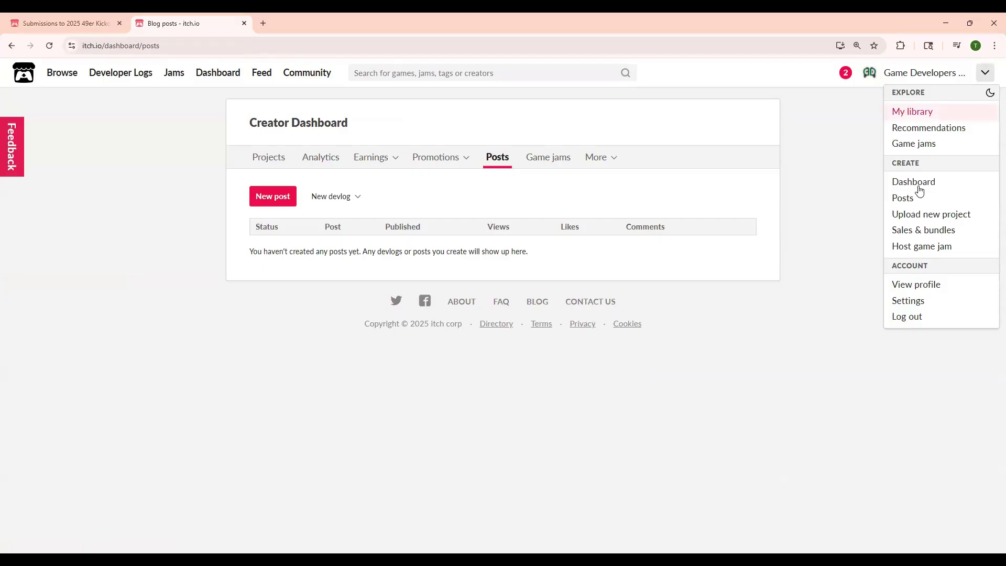
left_click(916, 185)
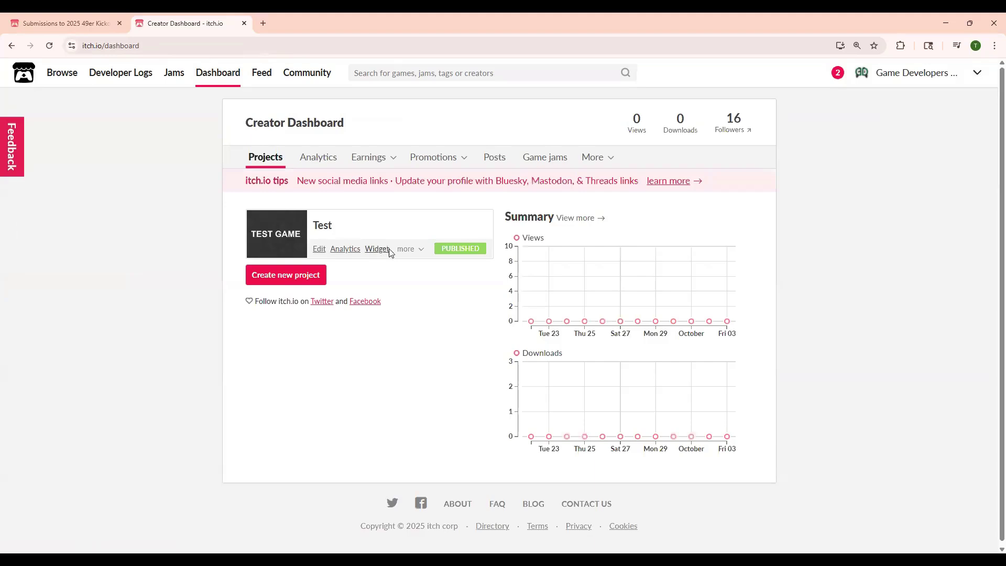
left_click(318, 252)
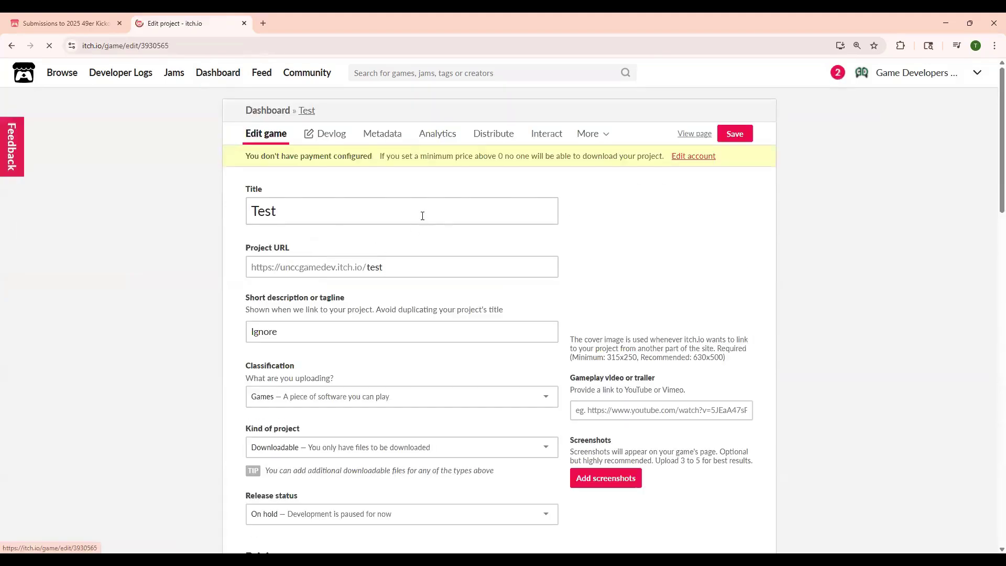
left_click(594, 135)
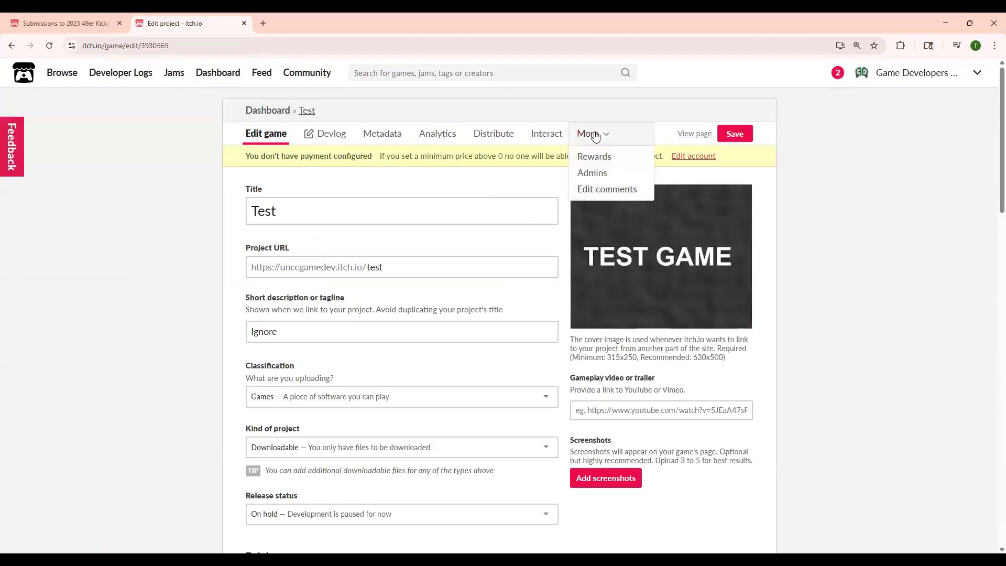
scroll(498, 189, "down", 20)
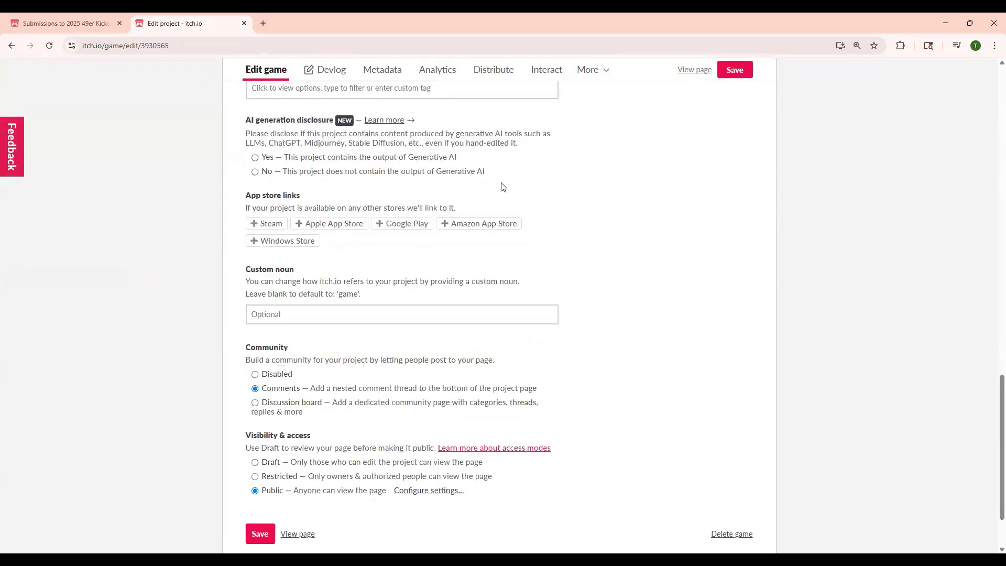
scroll(502, 187, "down", 2)
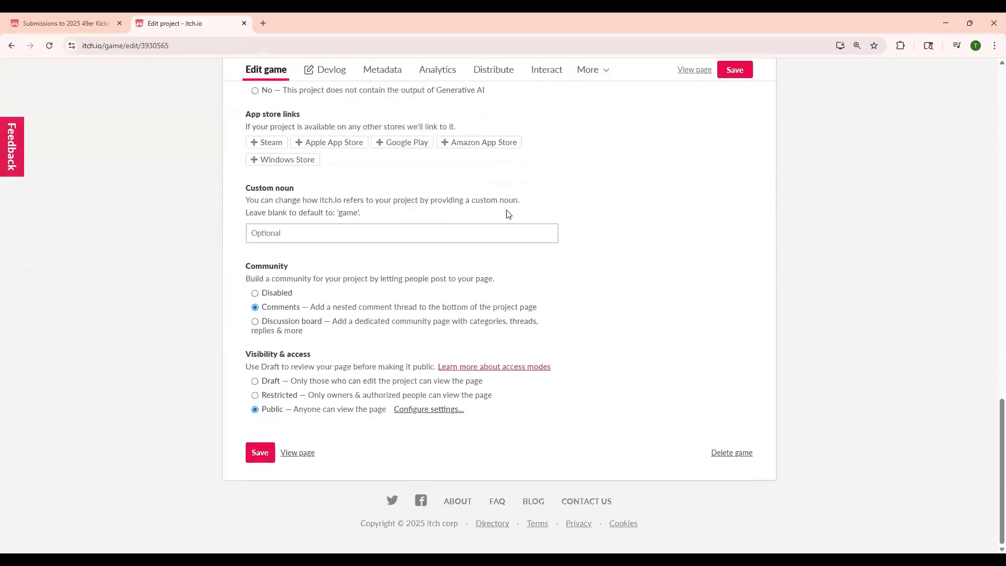
left_click(733, 453)
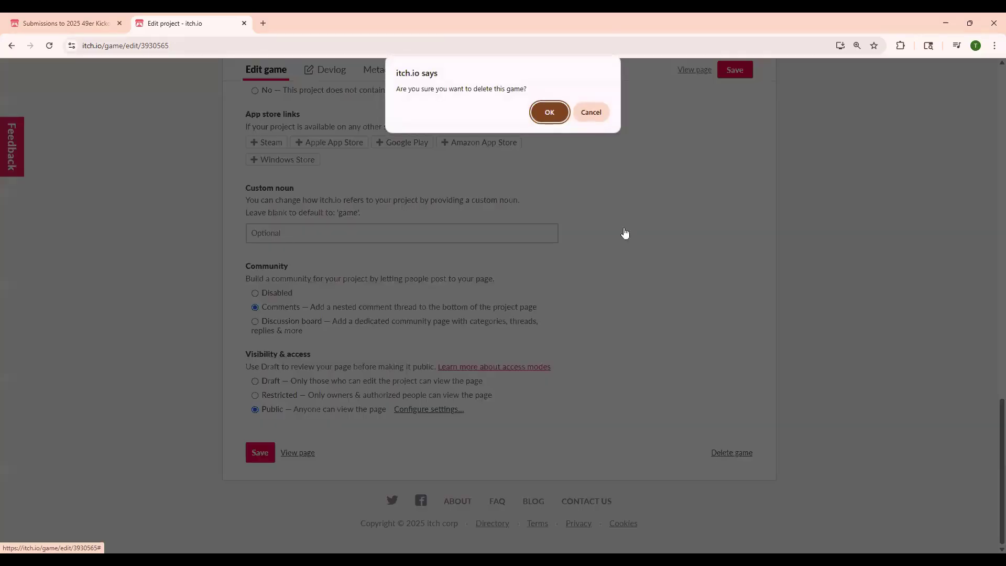
left_click(560, 111)
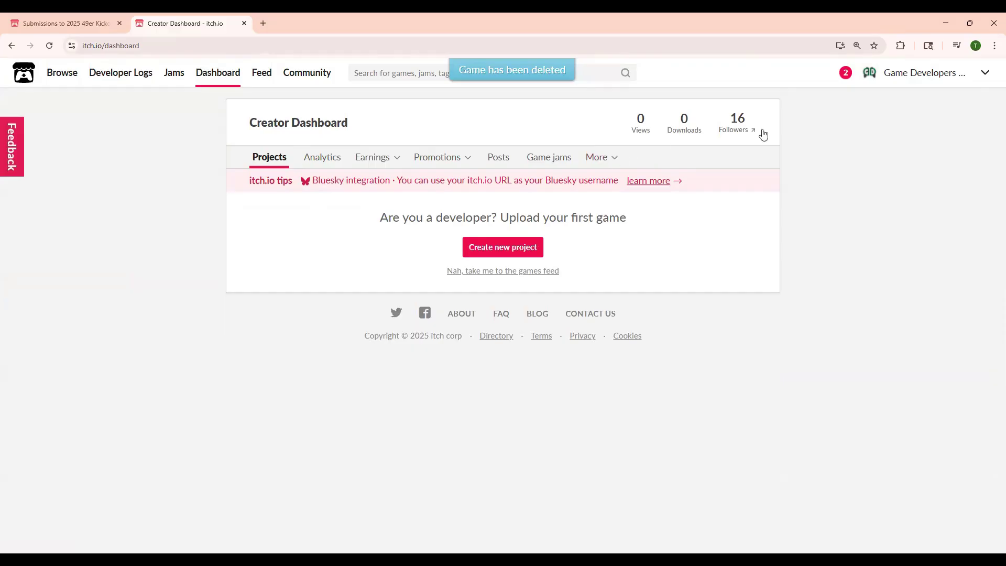
left_click(544, 161)
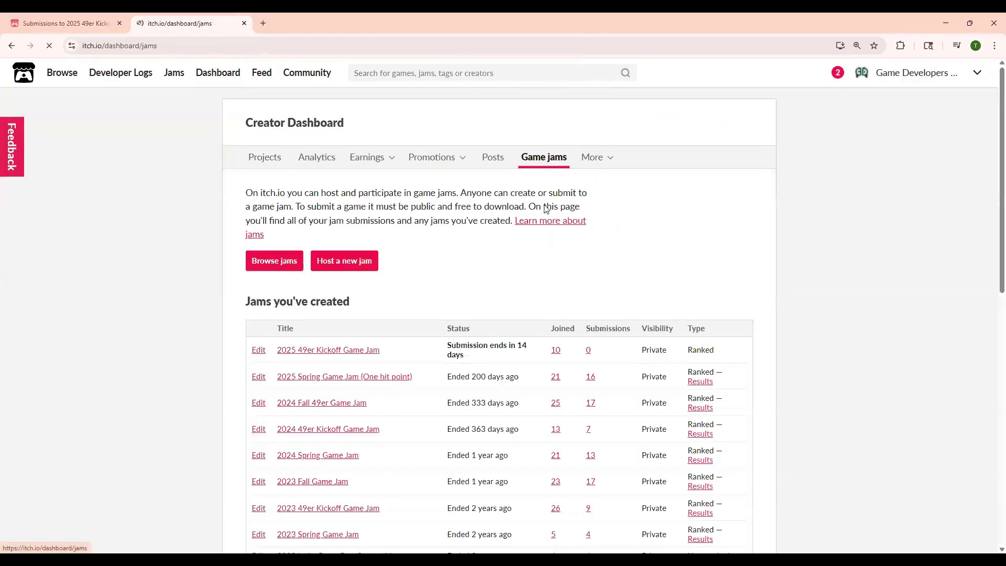
Open the 2025 49er Kickoff Game Jam from the jams you've created and leave the jam
left_click(361, 354)
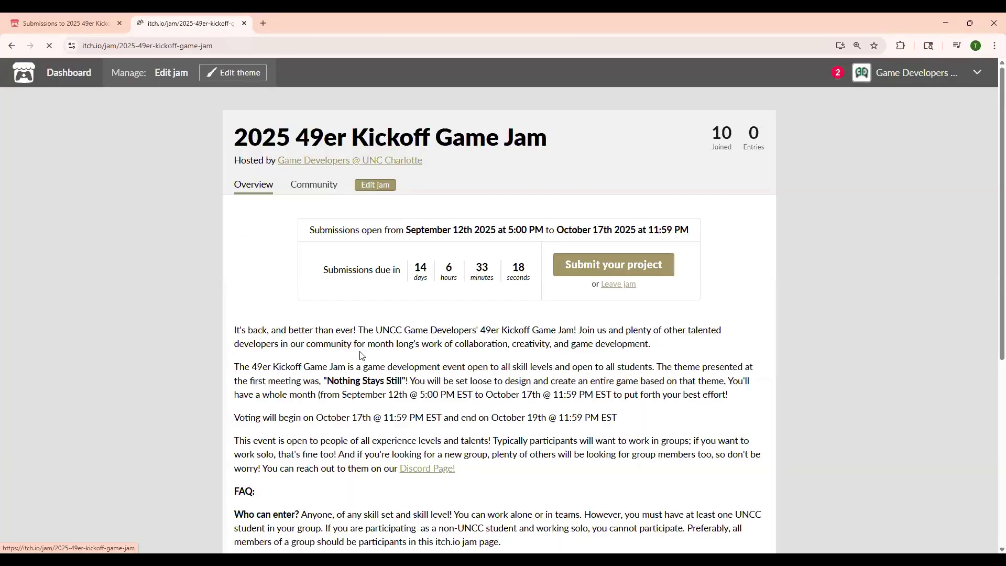
left_click(618, 286)
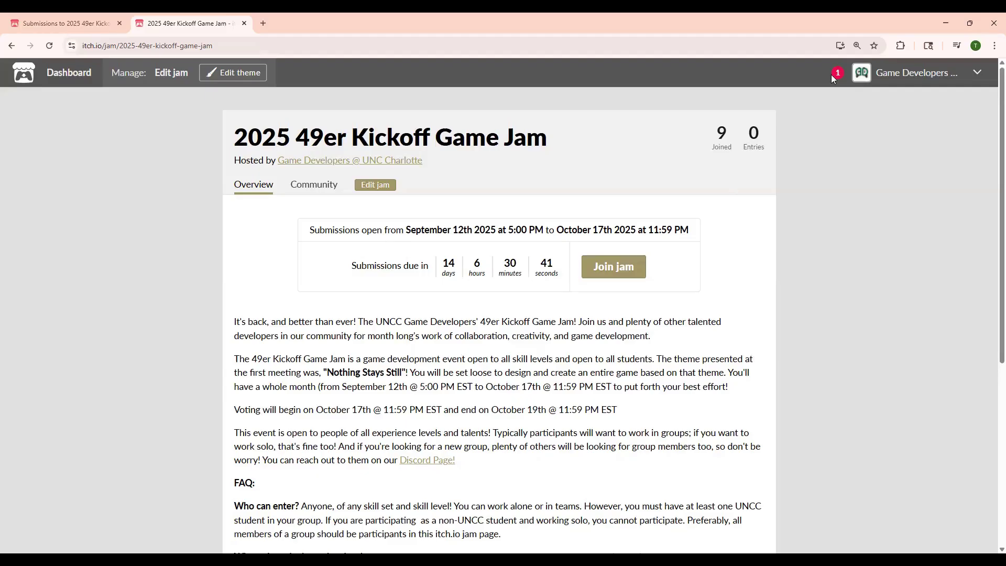
Create a new project titled "Title" with the tagline "description" and page text "ignore", and save it as a draft
left_click(977, 74)
left_click(912, 217)
scroll(330, 267, "down", 15)
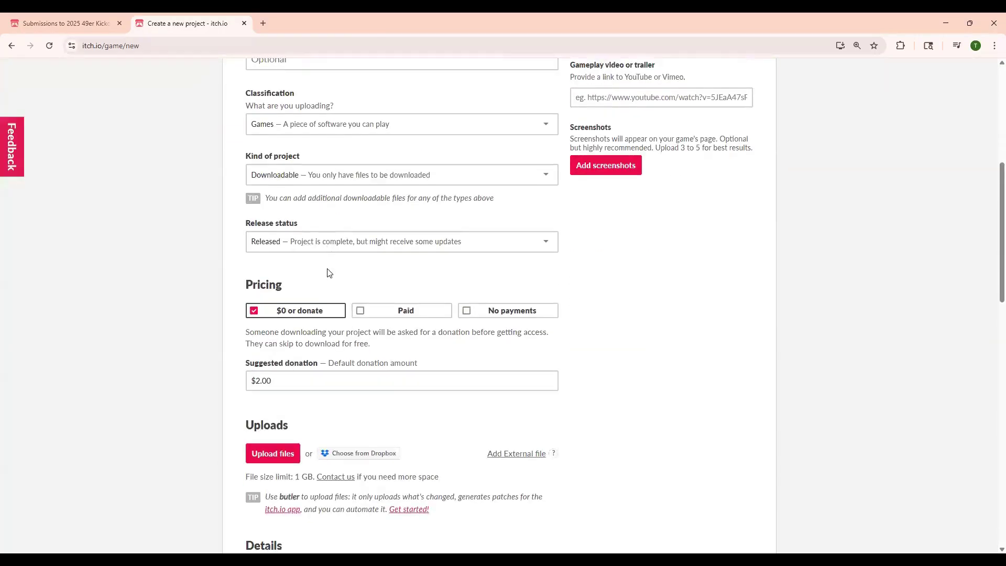
scroll(330, 272, "down", 7)
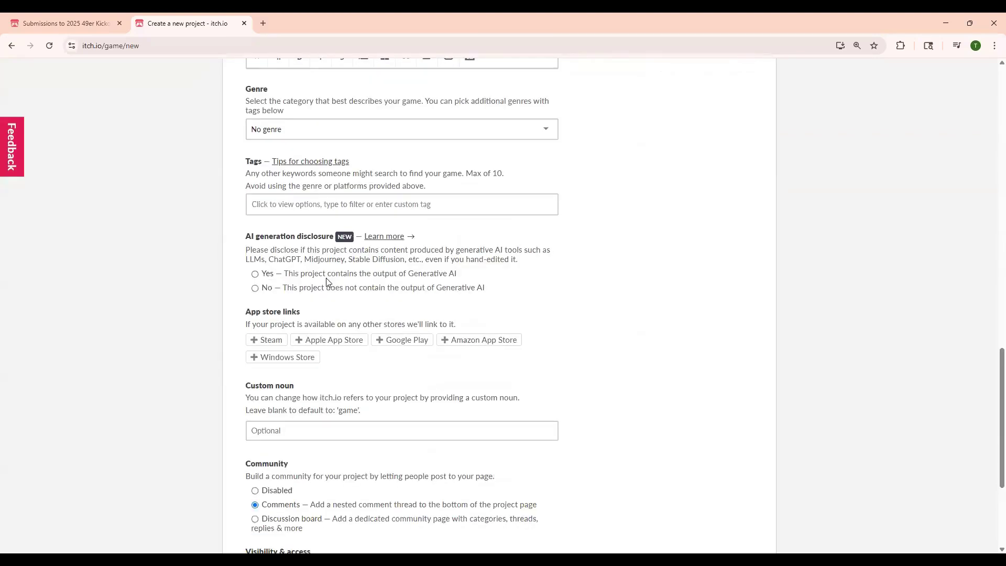
scroll(330, 277, "up", 20)
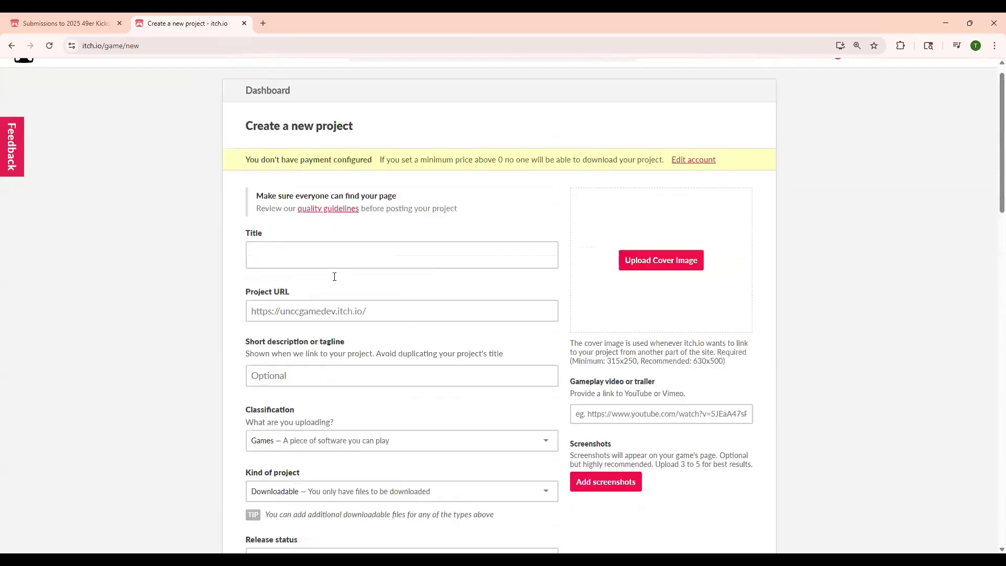
left_click(334, 277)
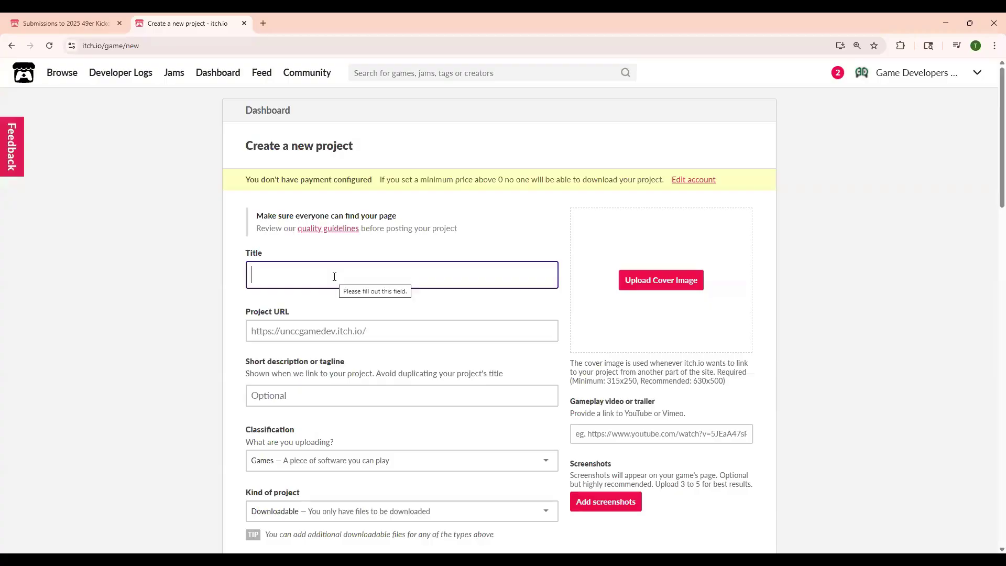
type("Title")
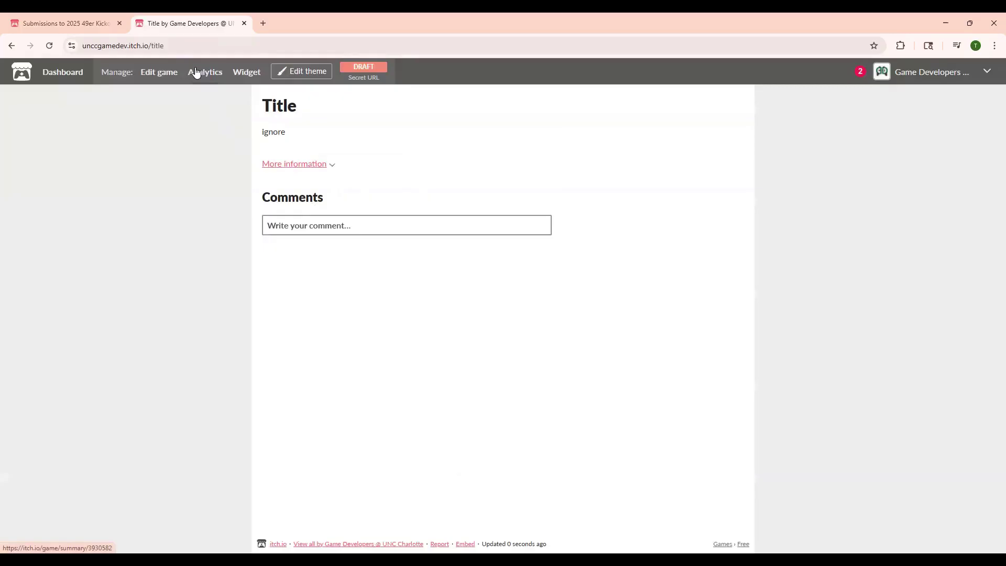
Open the Title game for editing and examine its project admins page, including the username or profile URL field
left_click(175, 73)
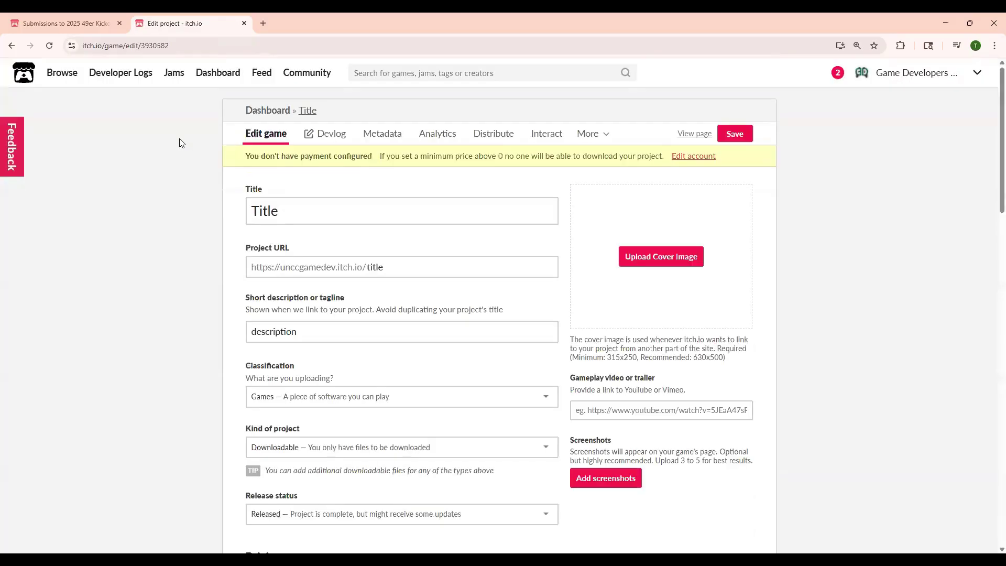
left_click(588, 135)
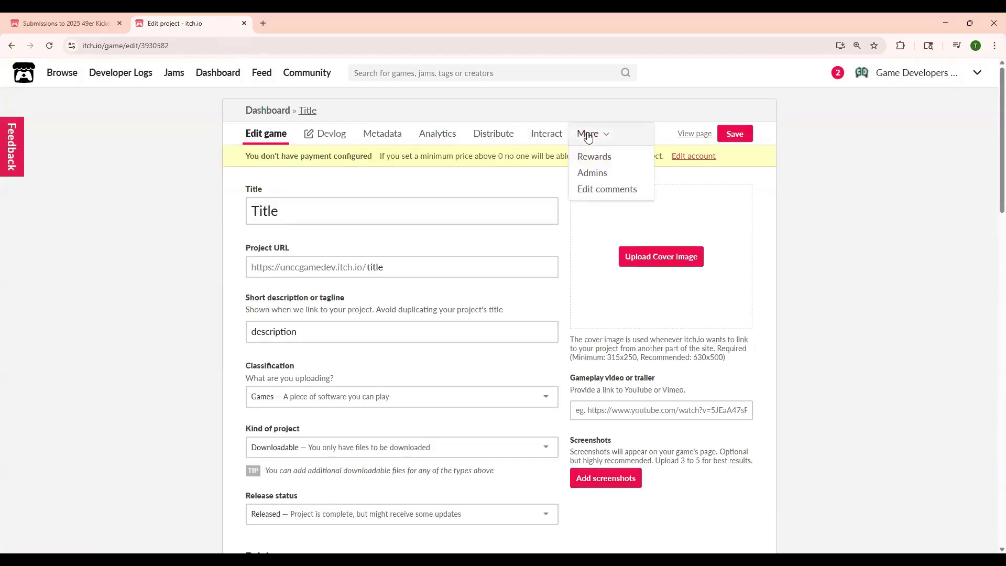
left_click(591, 173)
left_click(385, 335)
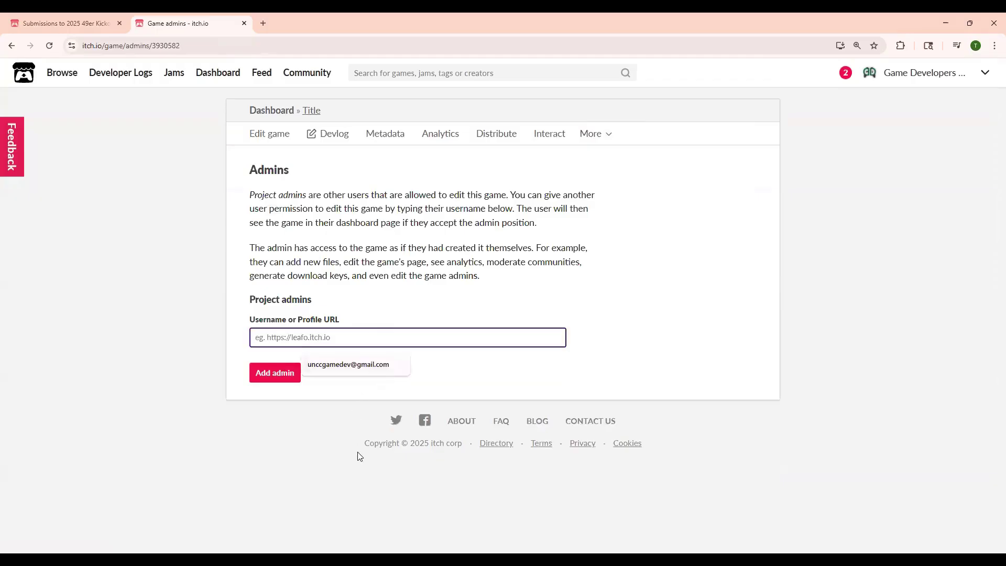
left_click(346, 474)
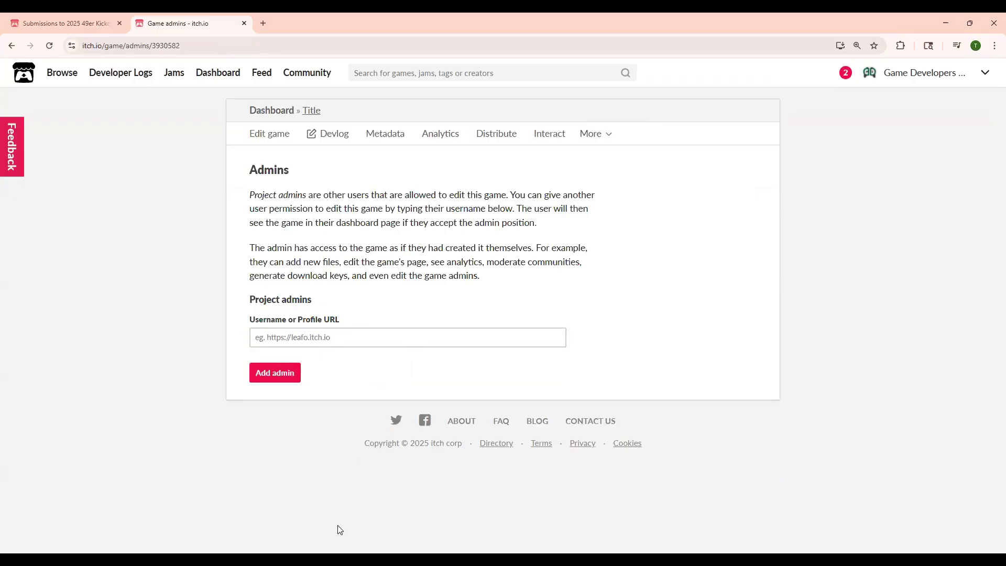